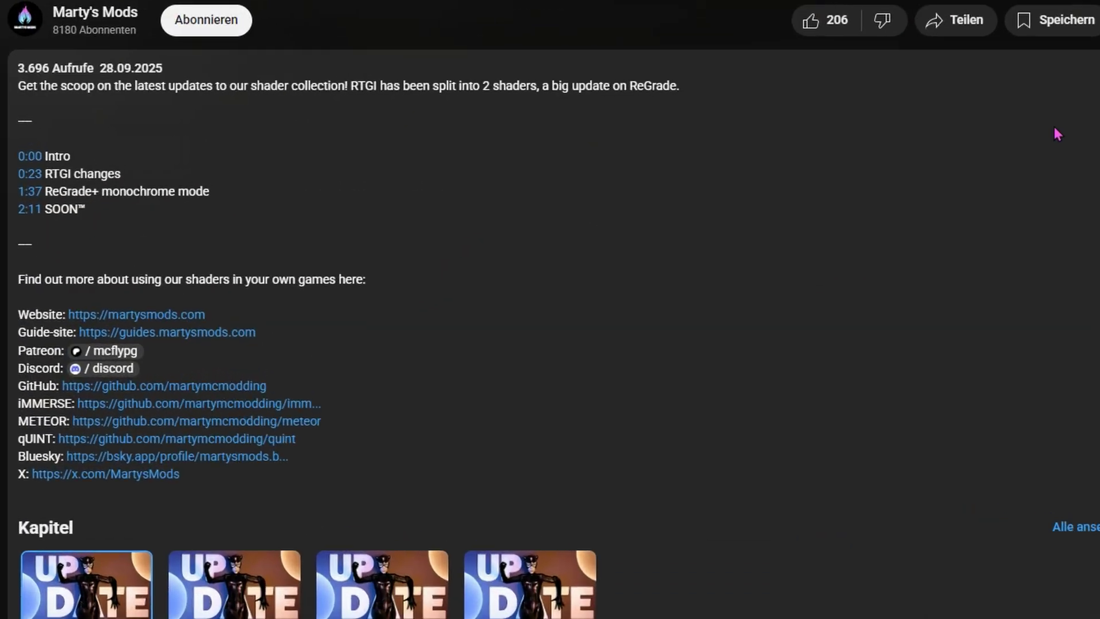
Follow the video description link to guides.martysmods.com and scroll through its ReShade section
left_click(176, 332)
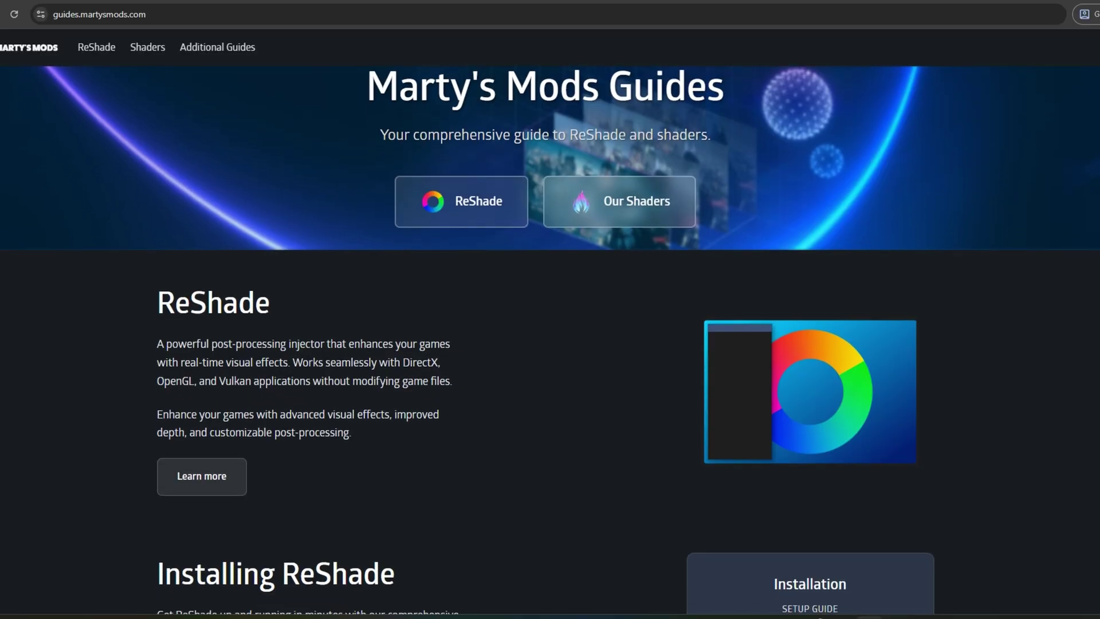
scroll(504, 340, "down", 5)
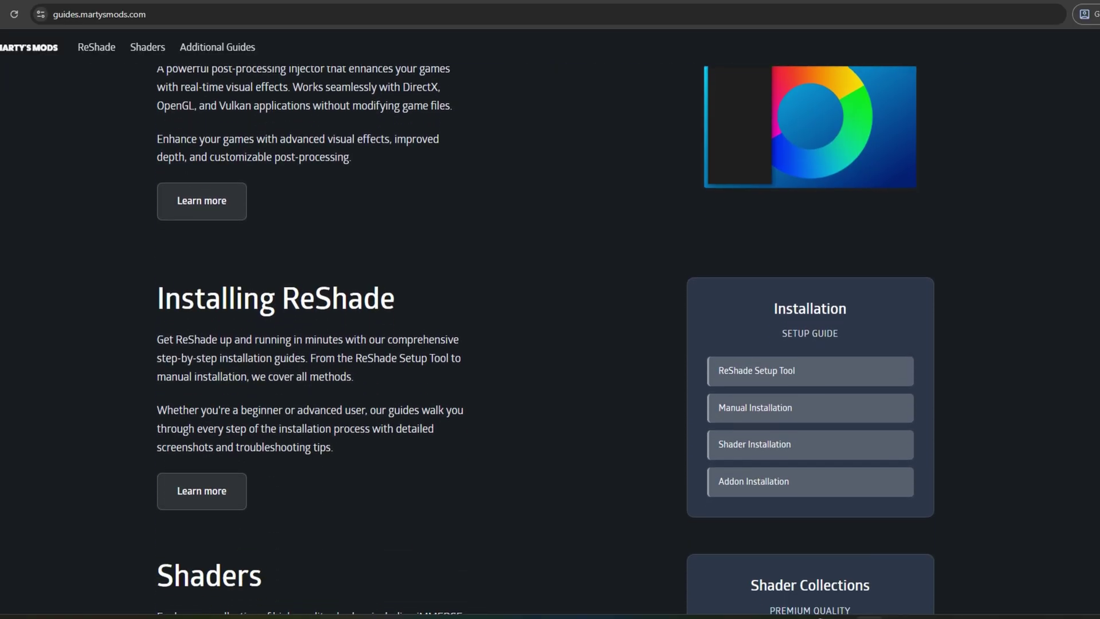
scroll(550, 309, "down", 3)
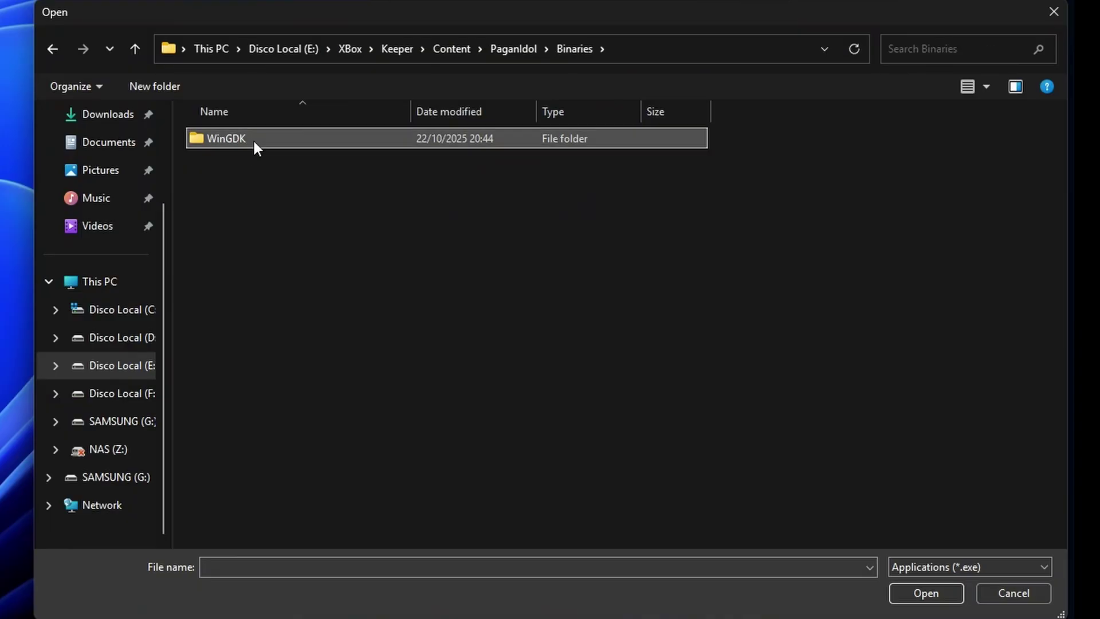
Try opening PaganIdol-WinGDK-Shipping.exe from the WinGDK folder, then dismiss the permission-denied error
double_click(253, 139)
left_click(250, 164)
left_click(925, 593)
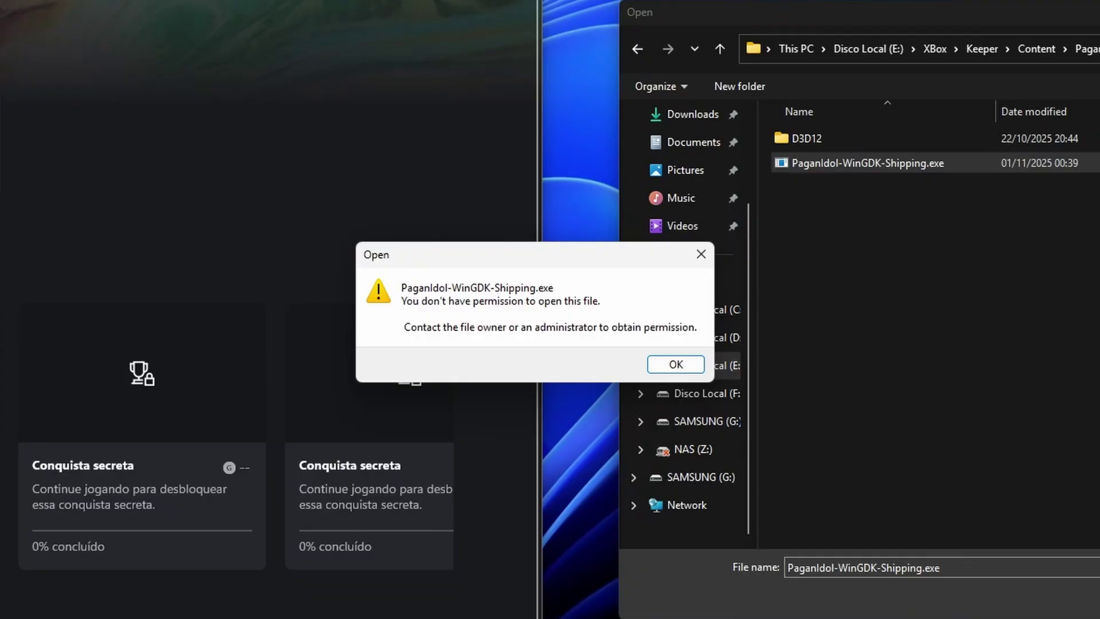
left_click(696, 367)
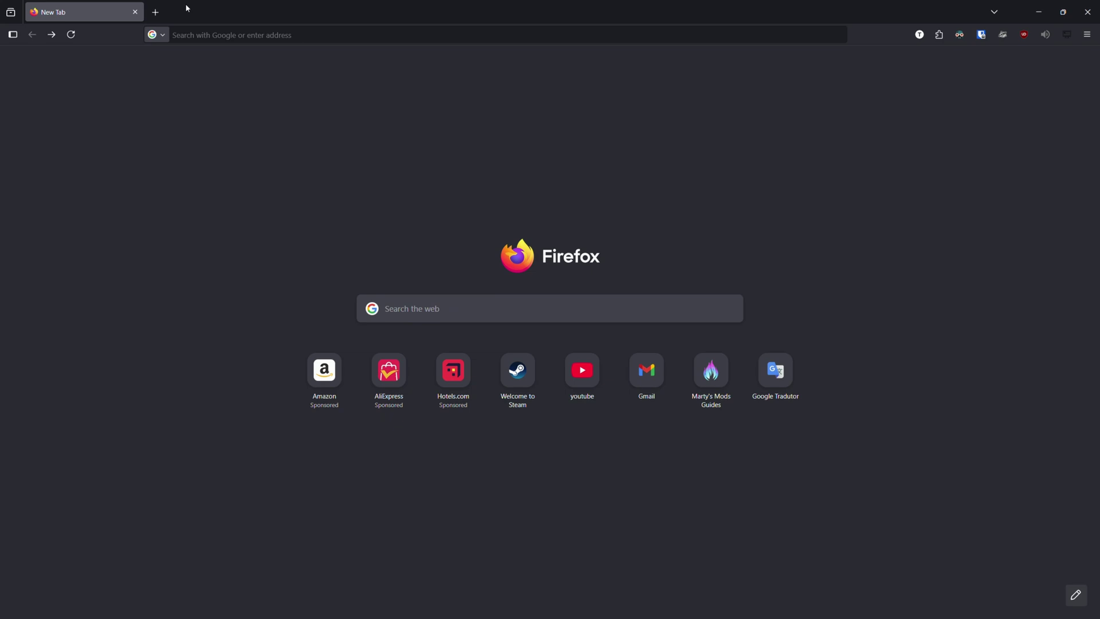
Search pcgamingwiki.com for Terraria and scroll to its API table showing a 32-bit executable
type("pcgamingwiki.co")
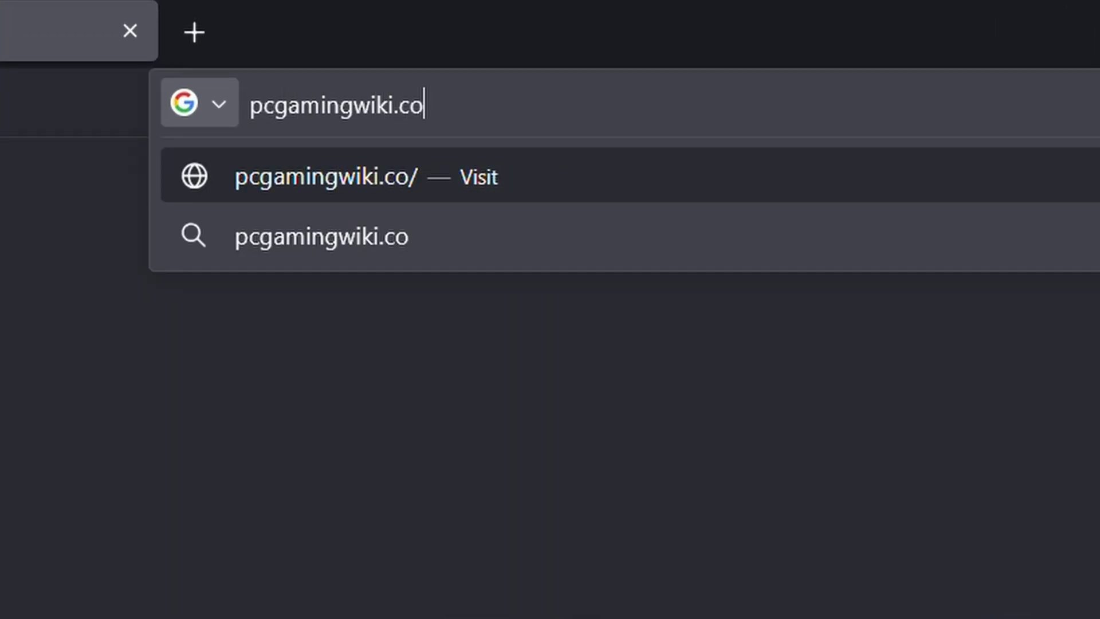
key("Return")
type("terraria")
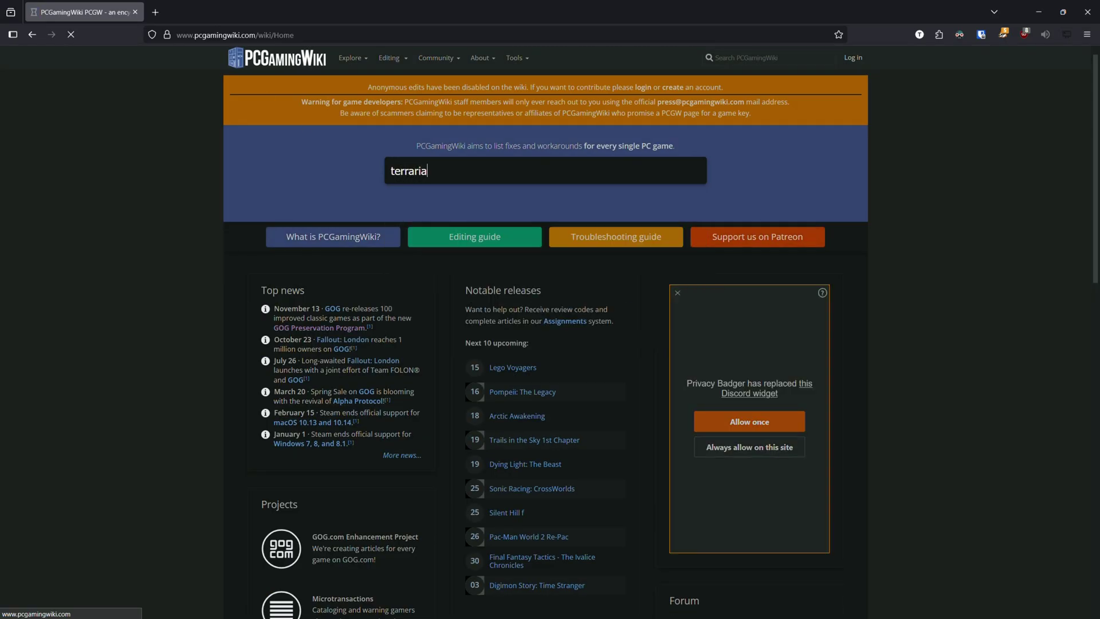
key("Return")
middle_click(969, 158)
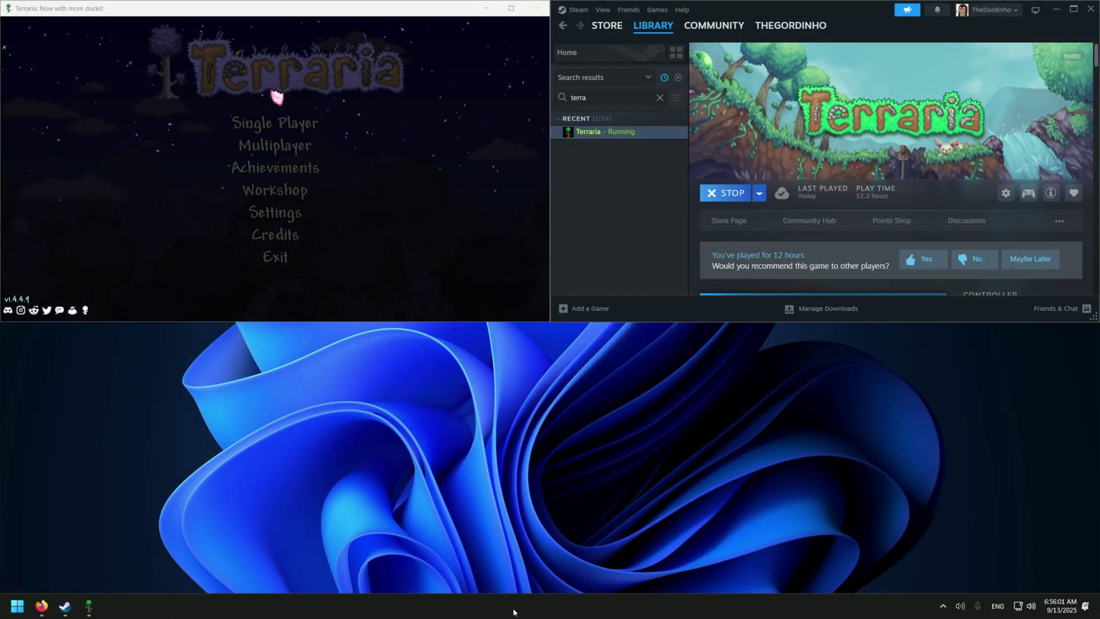
Filter Task Manager's Processes list by 'terra' to see Terraria running as 32-bit
right_click(514, 607)
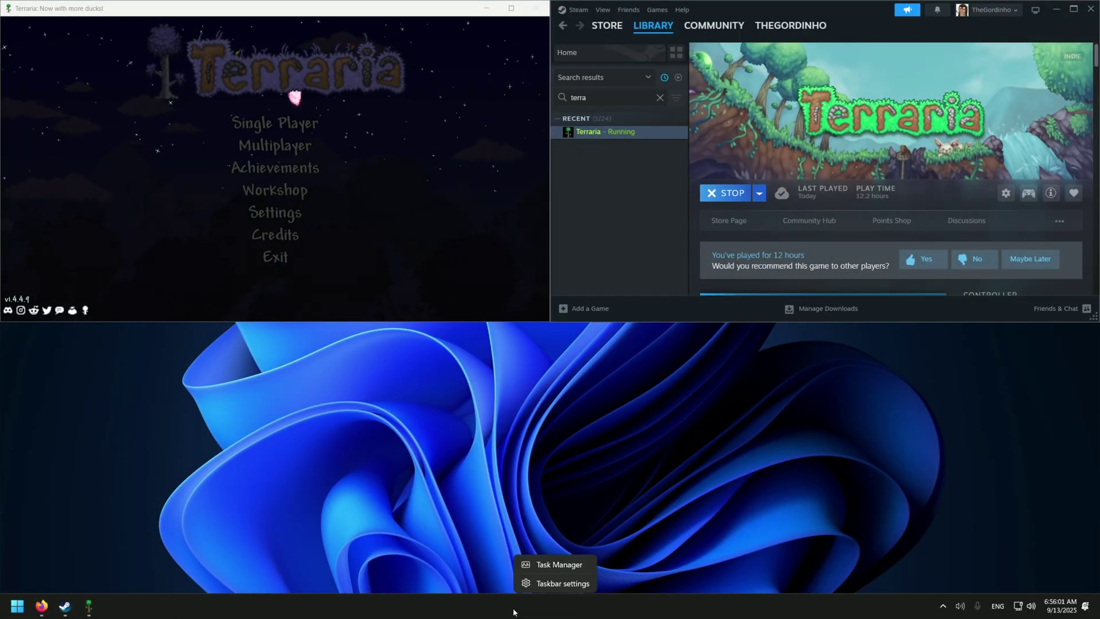
left_click(562, 566)
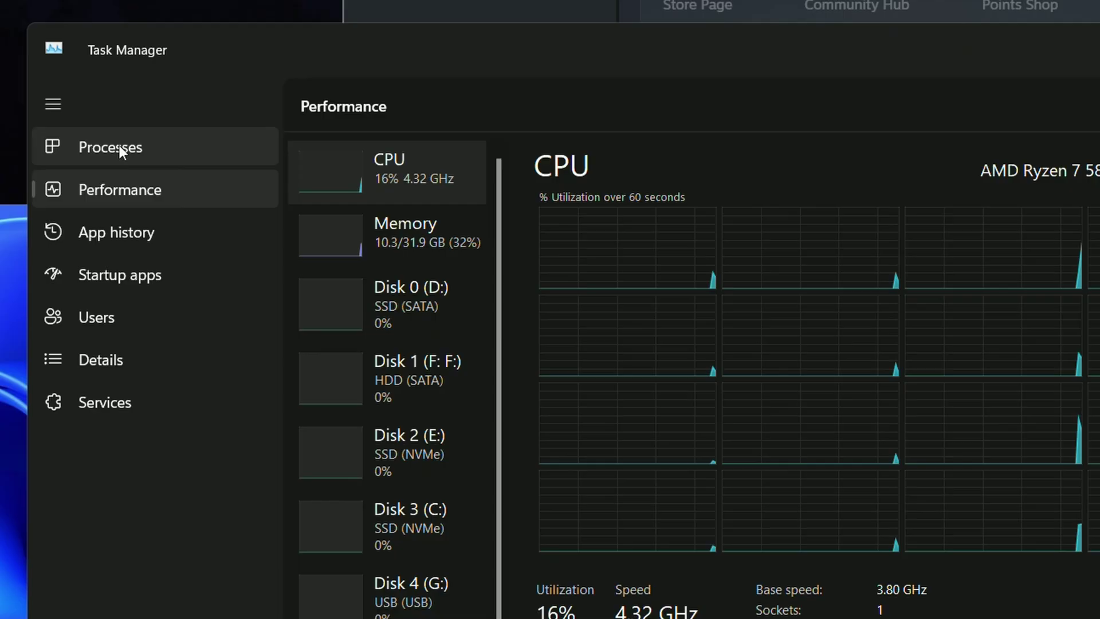
left_click(116, 146)
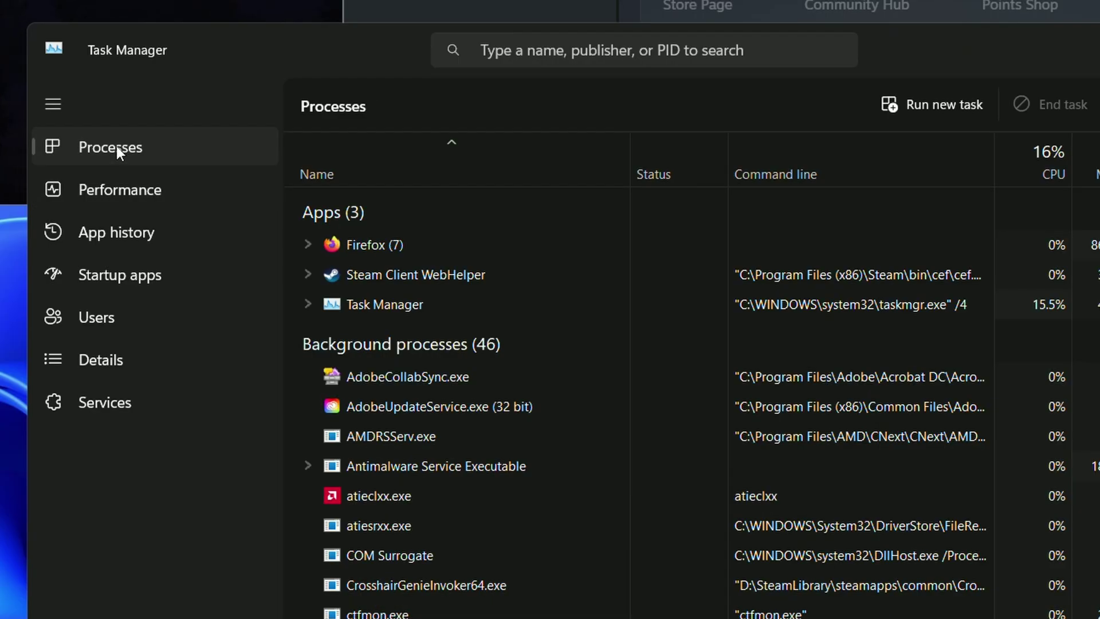
left_click(723, 49)
type("terra")
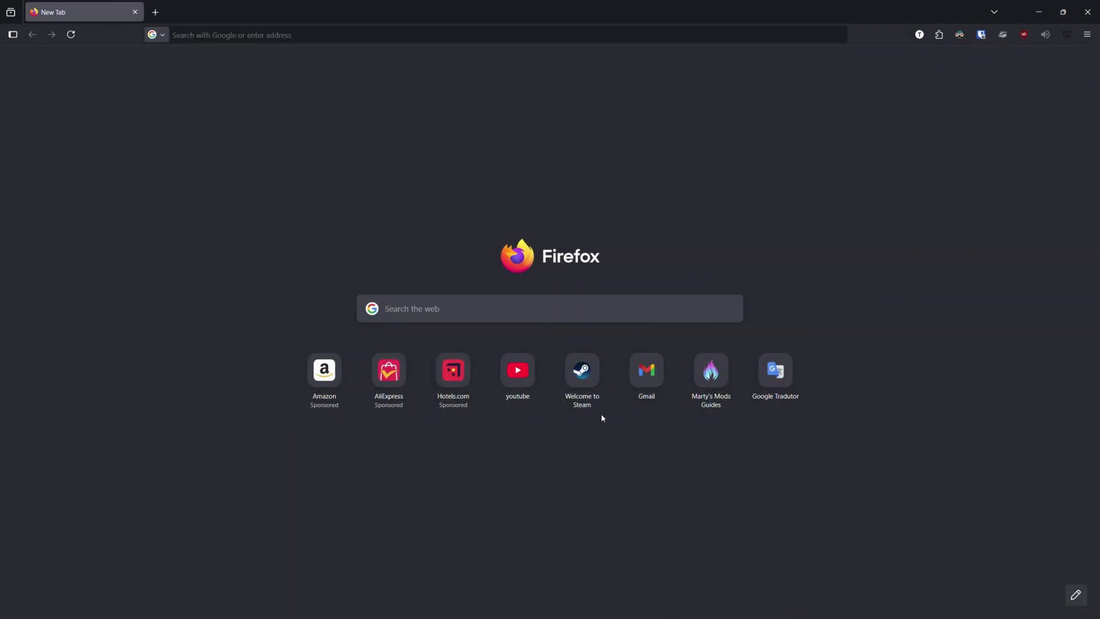
Download the 32-bit injector from the guide site's Manually Injecting ReShade page
left_click(212, 31)
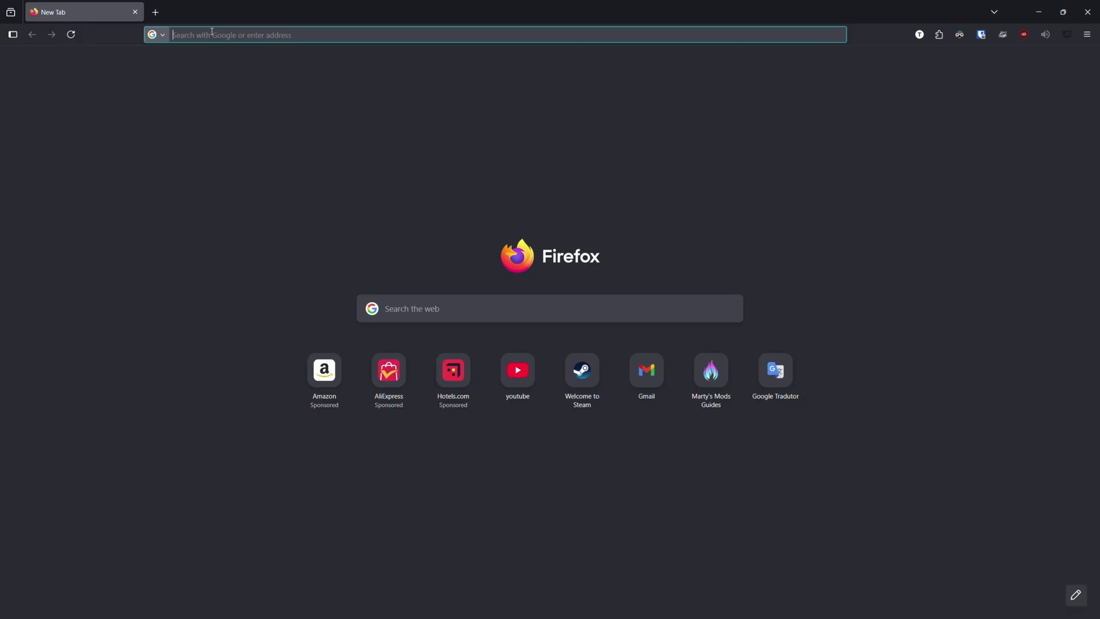
type("guides.mar")
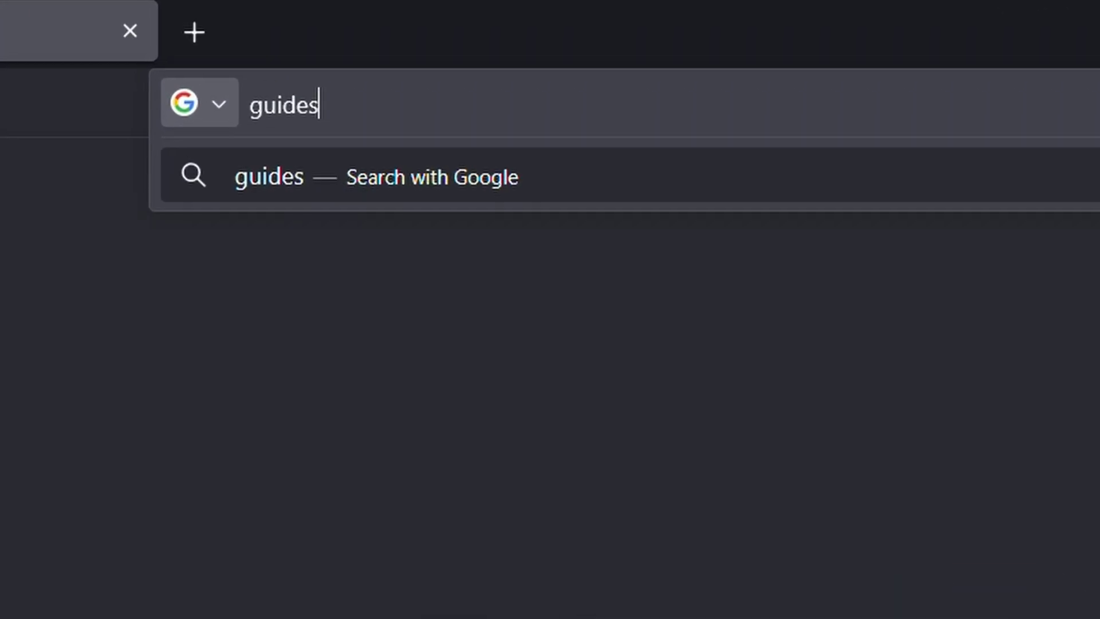
type("tysmods.com/reshade/downloading")
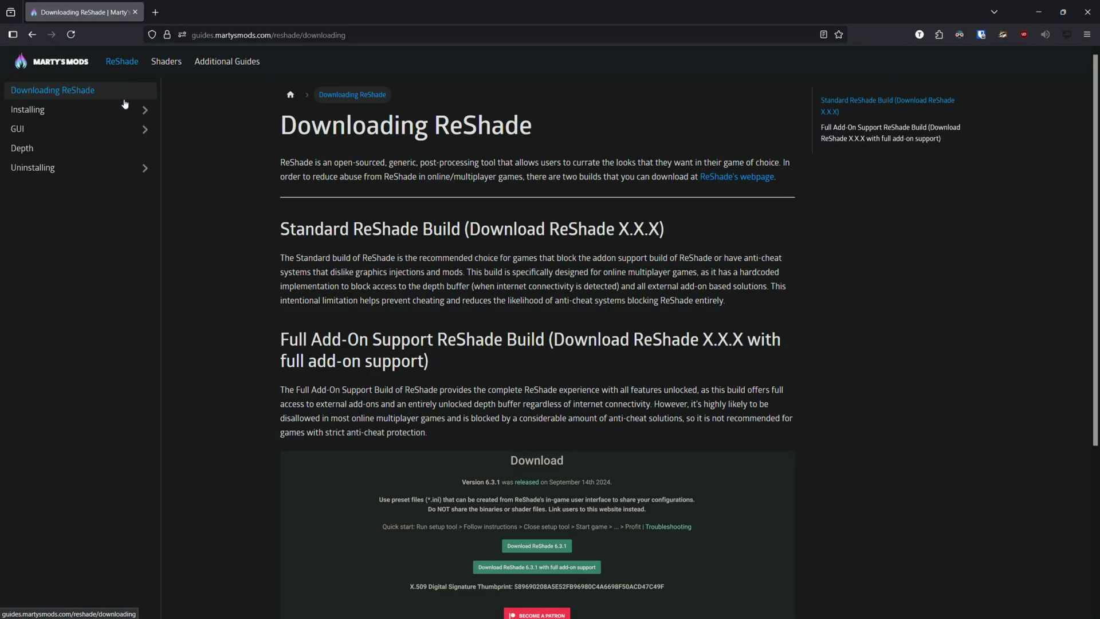
left_click(70, 111)
left_click(100, 169)
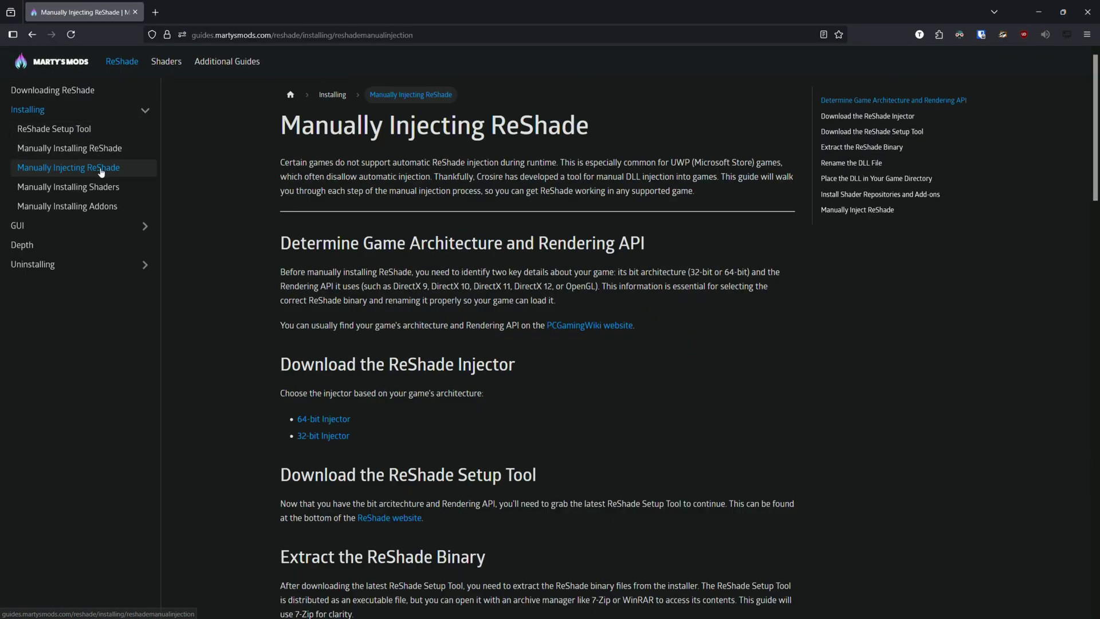
left_click(314, 440)
Move the downloaded inject32.exe from Downloads into the Terraria game folder
left_click(1039, 11)
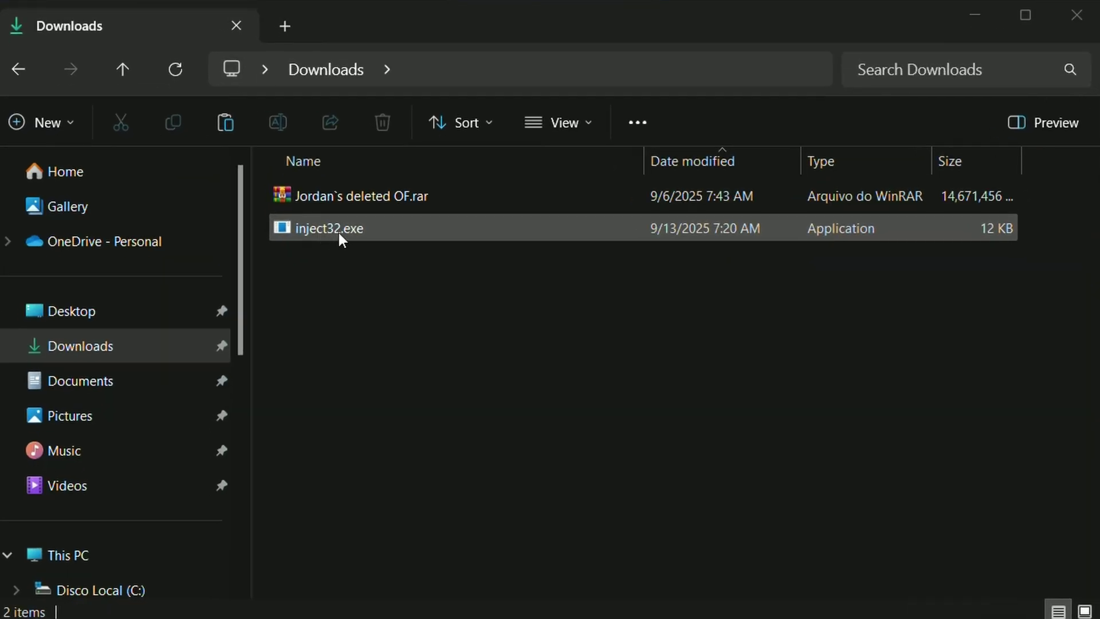
left_click(167, 424)
left_click_drag(330, 228, 1007, 351)
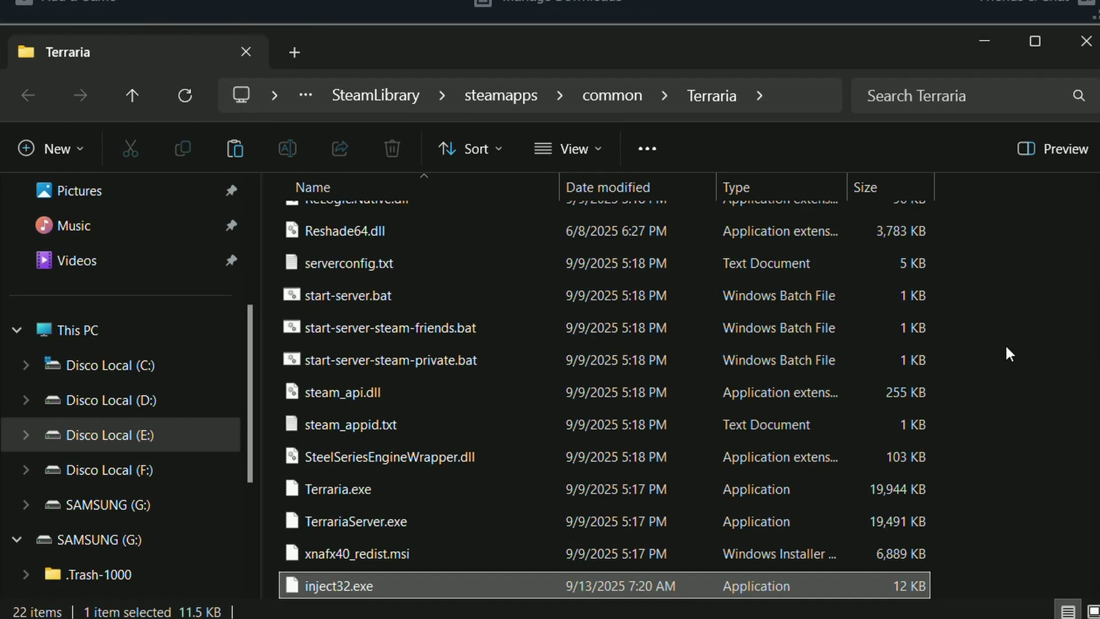
left_click(363, 487)
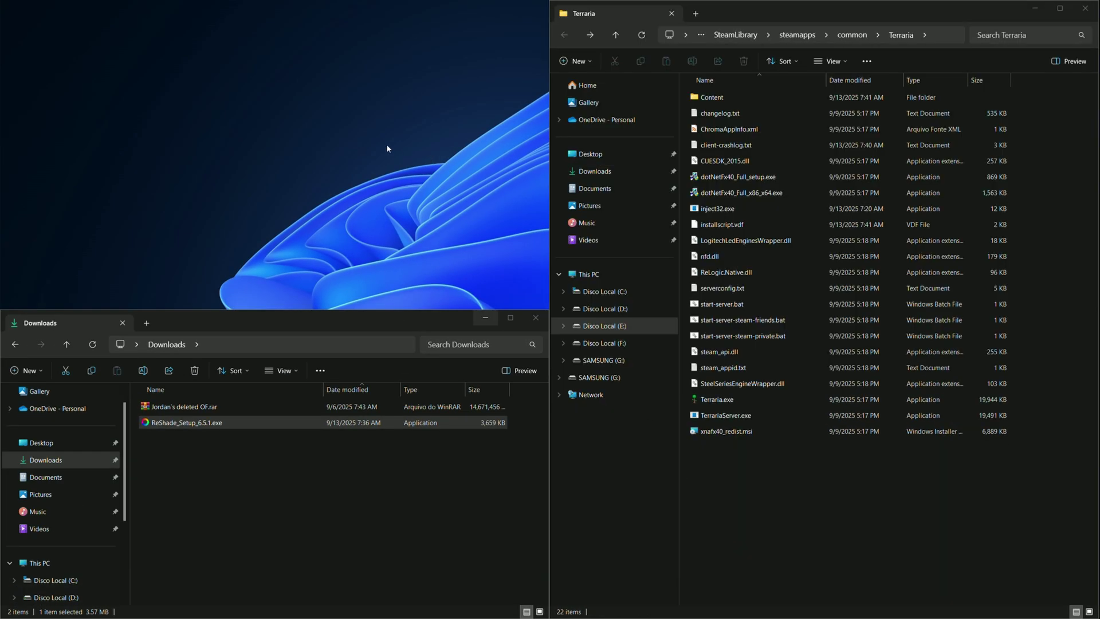
Launch ReShade_Setup_6.5.1.exe and choose Terraria as the target game
left_click(177, 424)
double_click(177, 427)
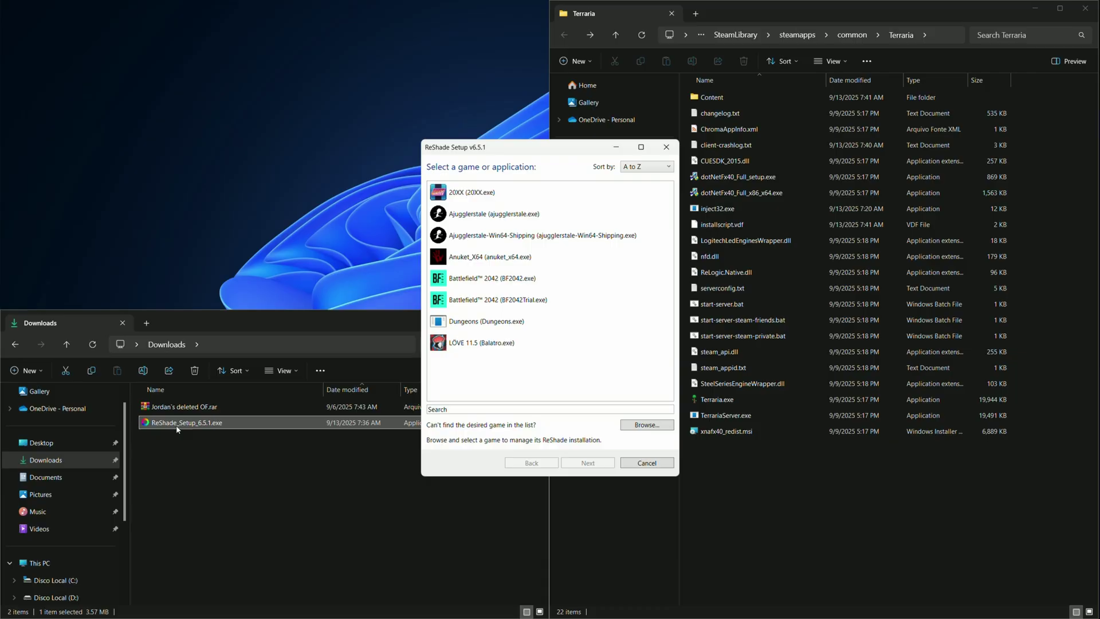
left_click(117, 68)
Accept the rendering API, install the qUINT and iMMERSE effects, and finish setup
left_click(240, 340)
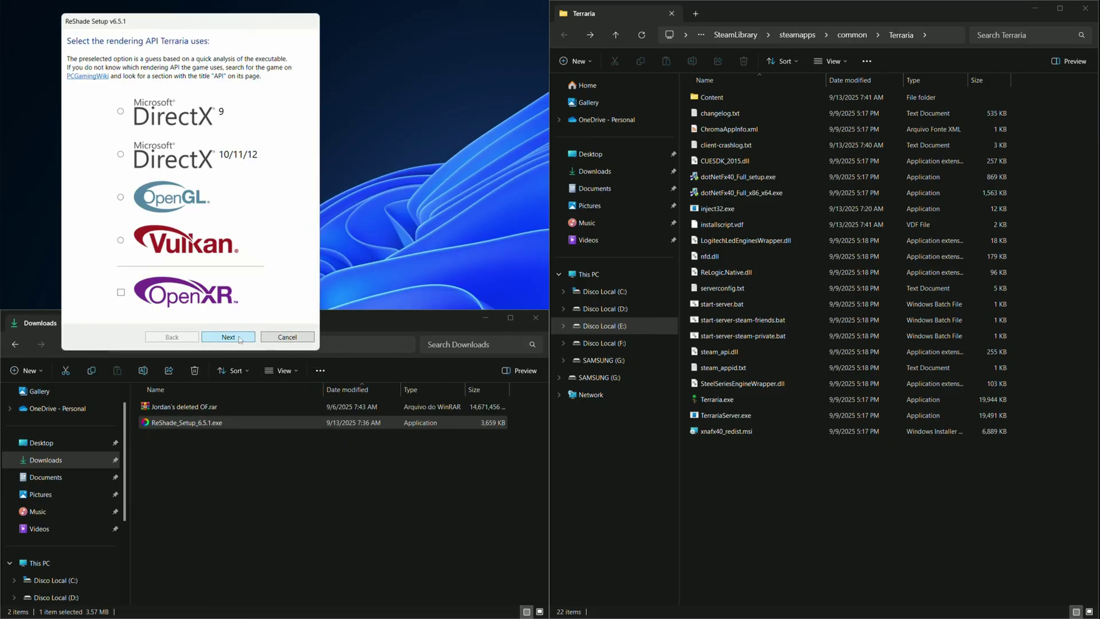
key("Return")
scroll(305, 125, "down", 5)
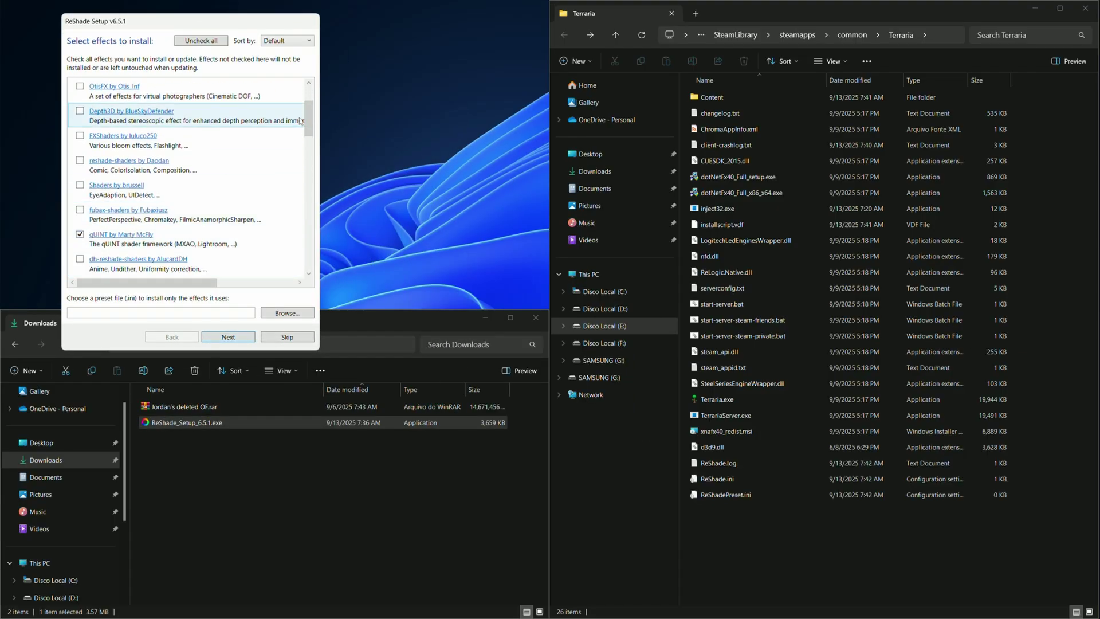
scroll(314, 154, "down", 5)
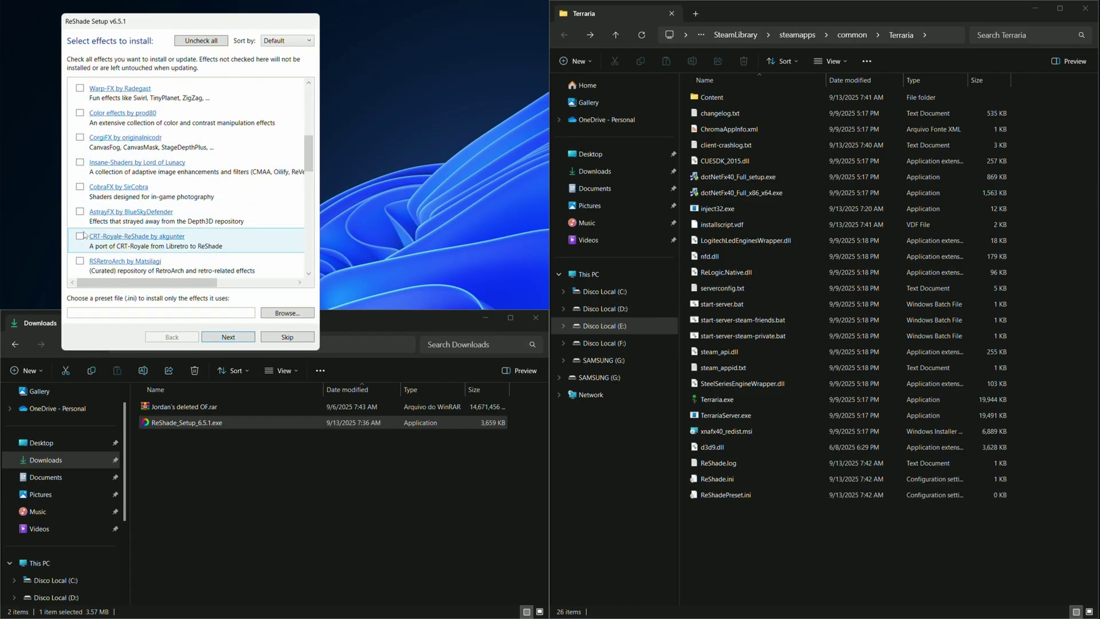
left_click(243, 341)
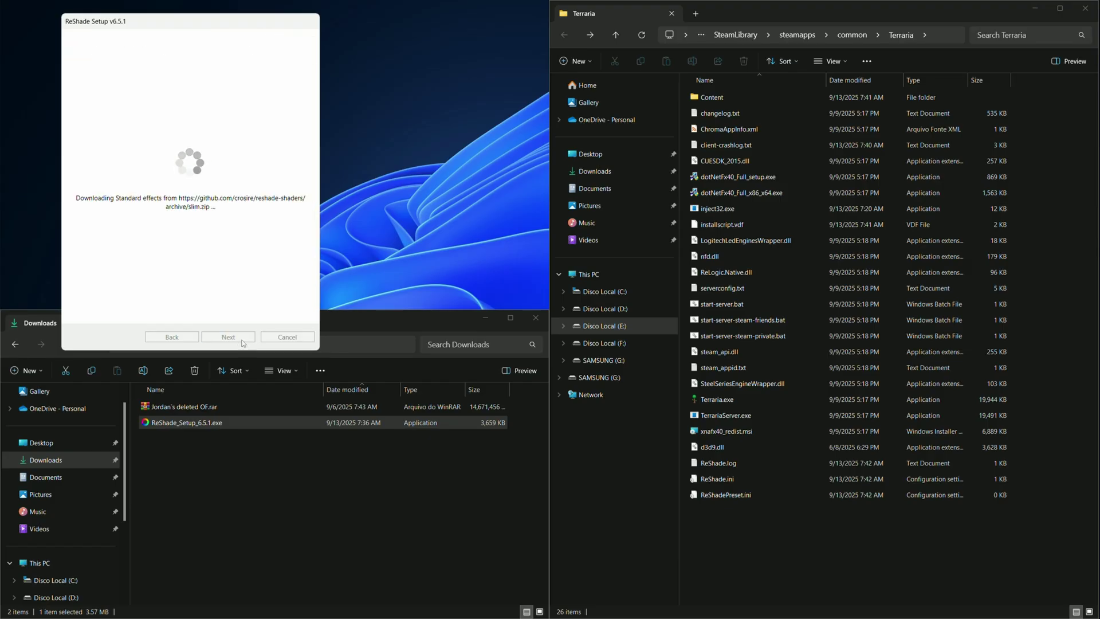
left_click(229, 338)
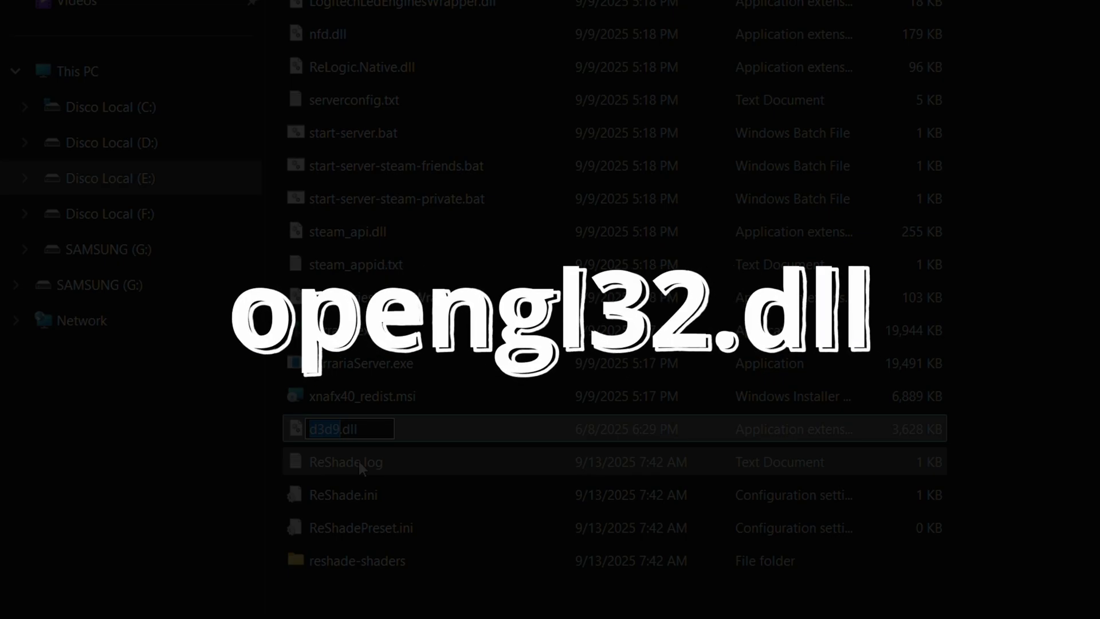
Rename Terraria's d3d9.dll to Reshade32.dll and clear the selection
type("Res")
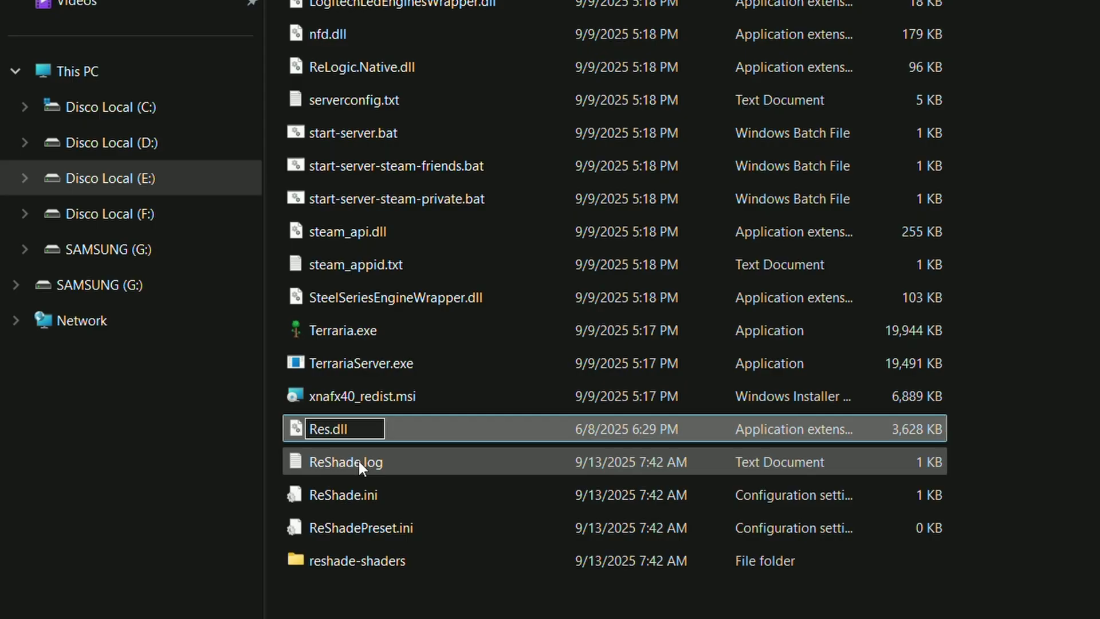
type("hade")
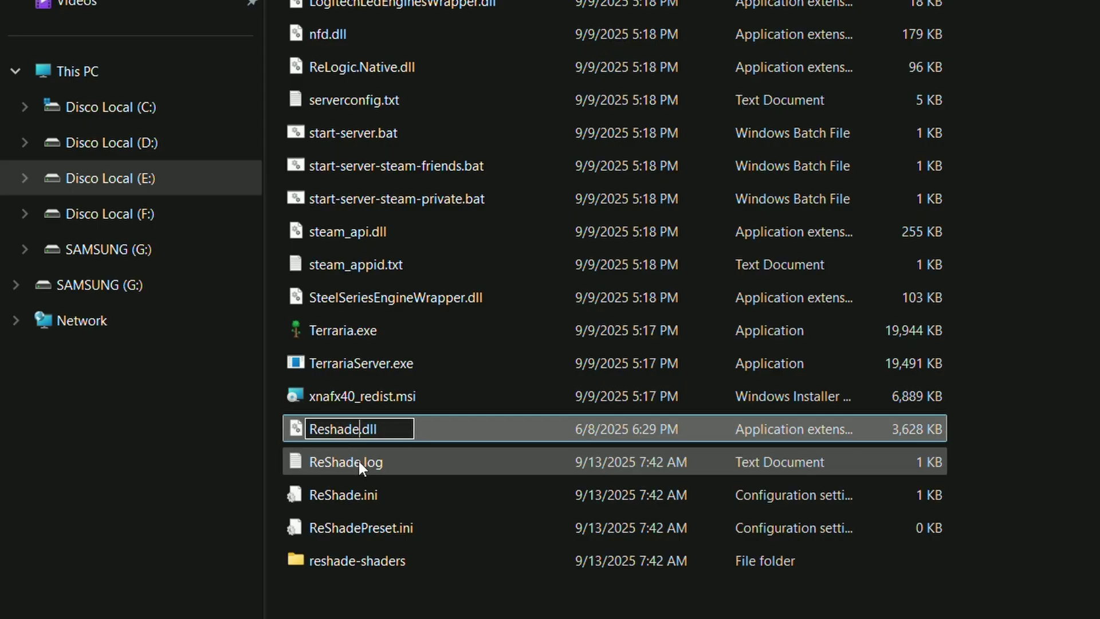
type("32")
key("Return")
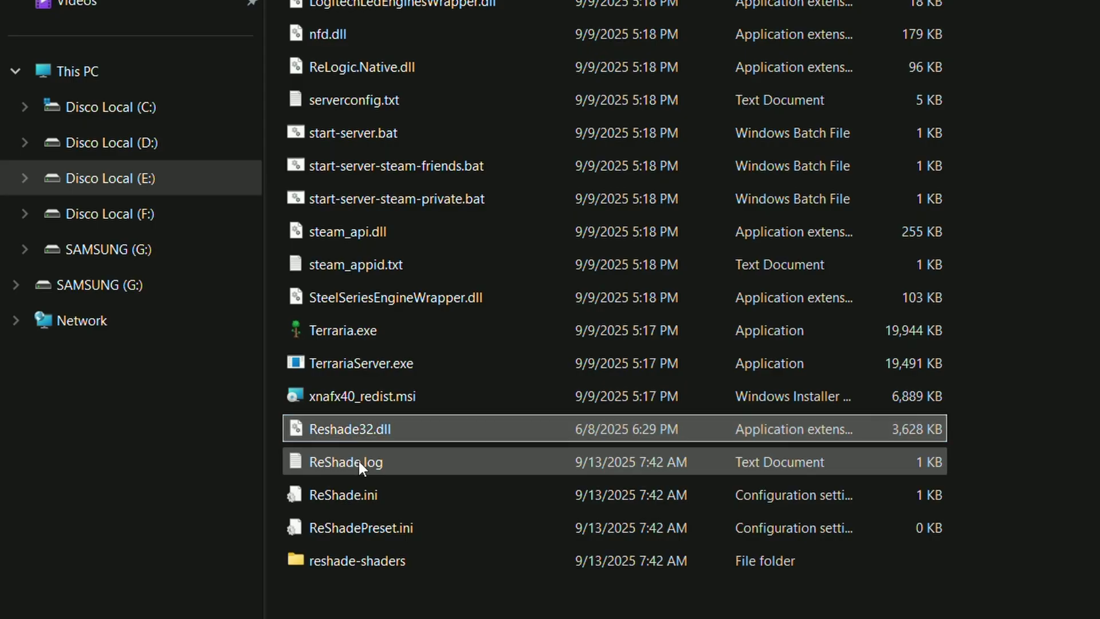
left_click(394, 609)
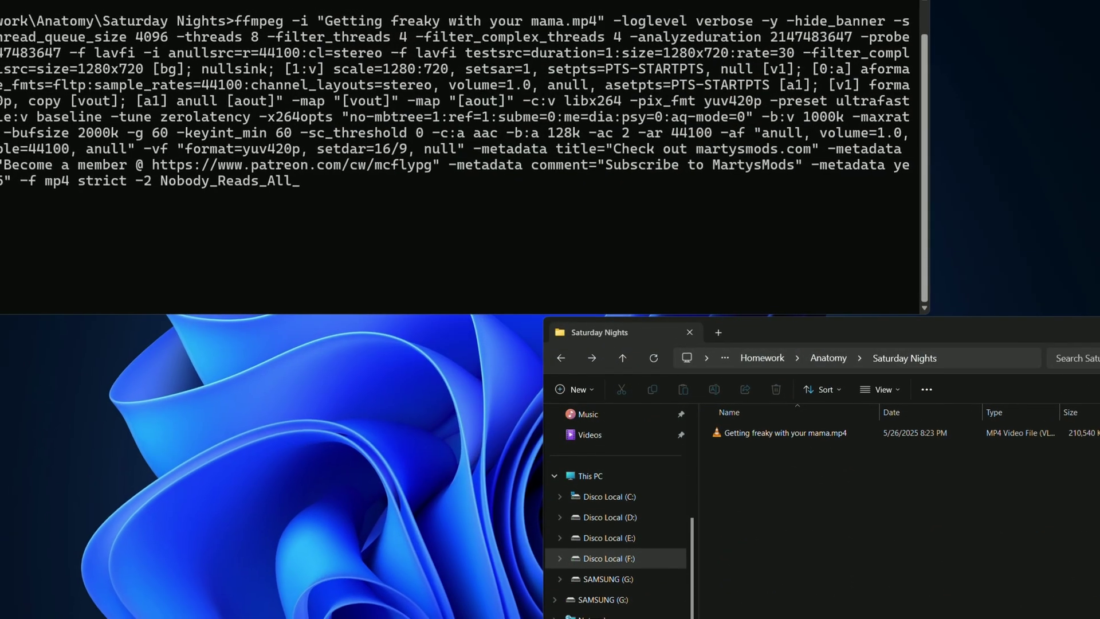
Select inject32.exe in the Terraria folder and begin typing the inject32 command at the prompt
type("of")
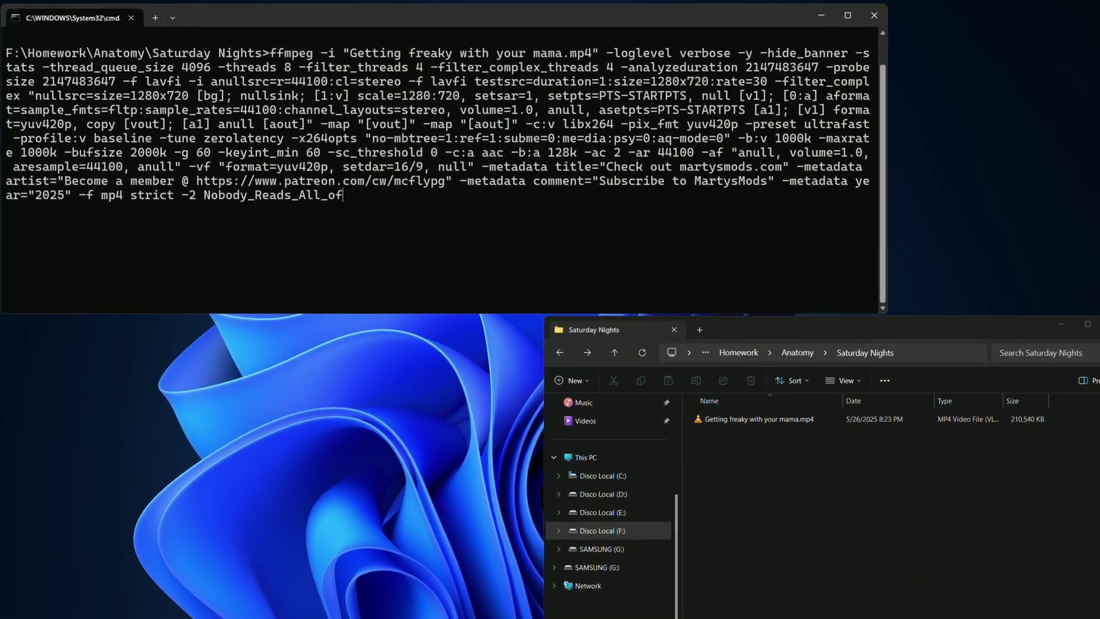
type("_Th")
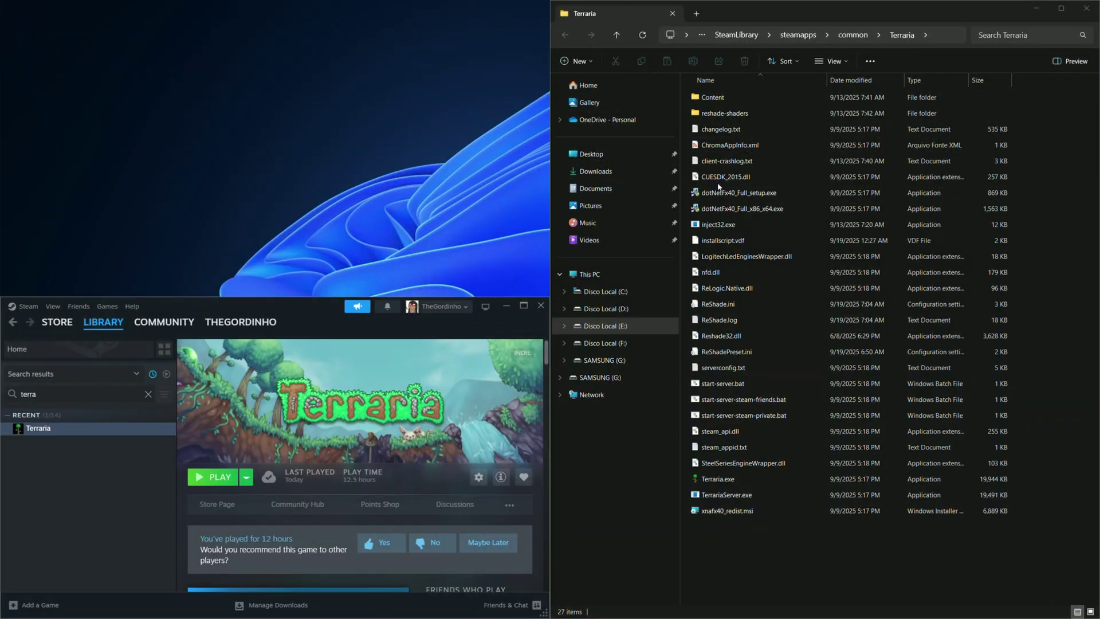
left_click(724, 225)
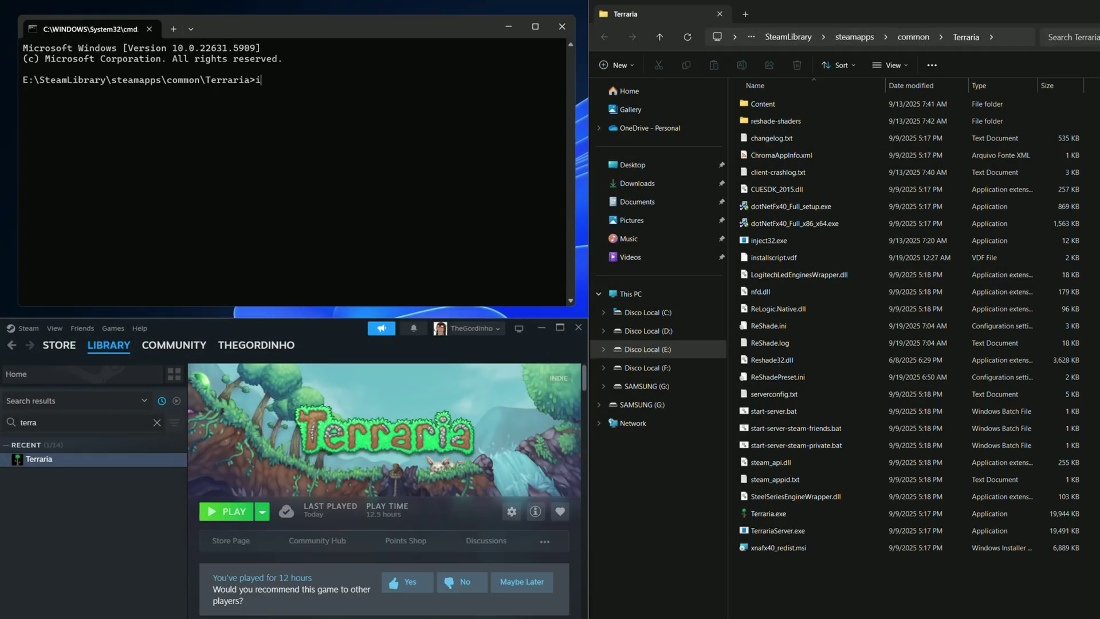
type("inject3")
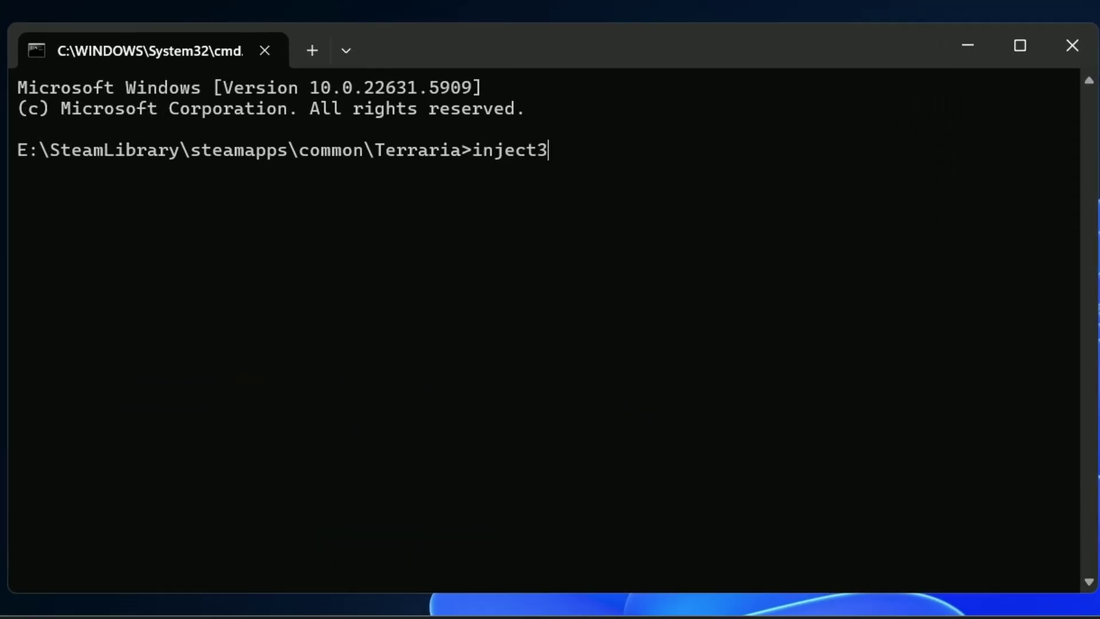
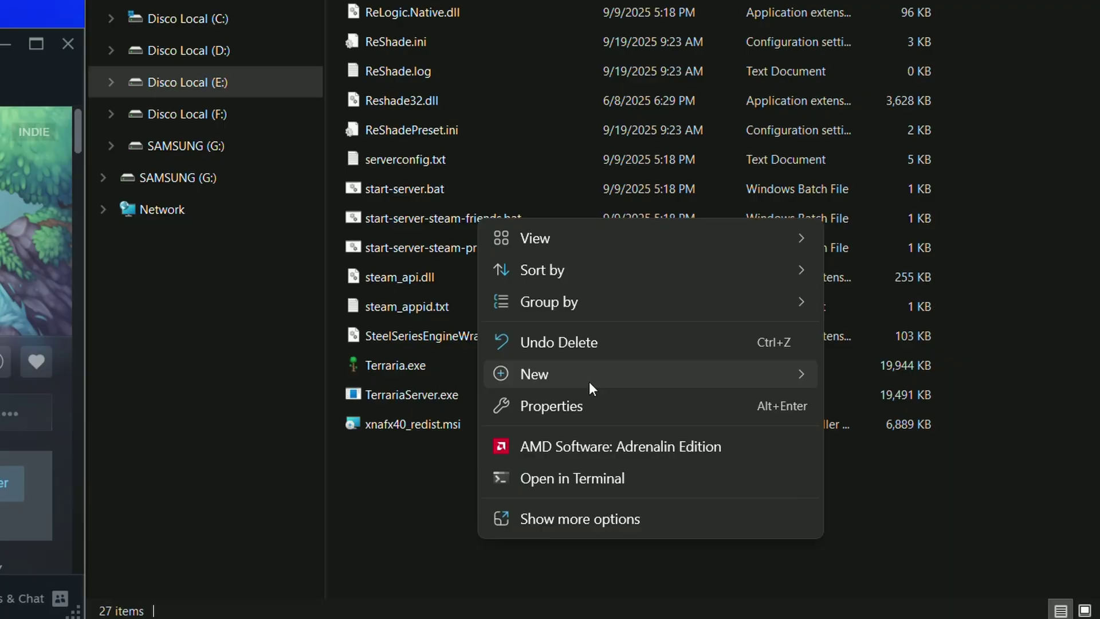
Create a new text document named Injector beside Terraria.exe and open it in Notepad
mouse_move(589, 381)
left_click(926, 507)
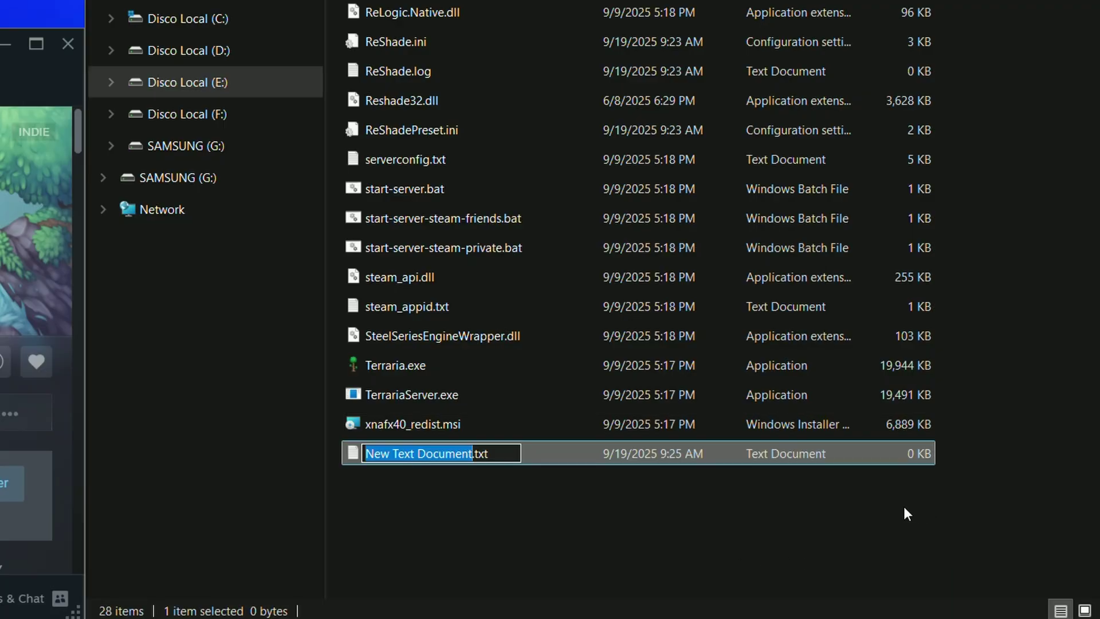
type("Injector")
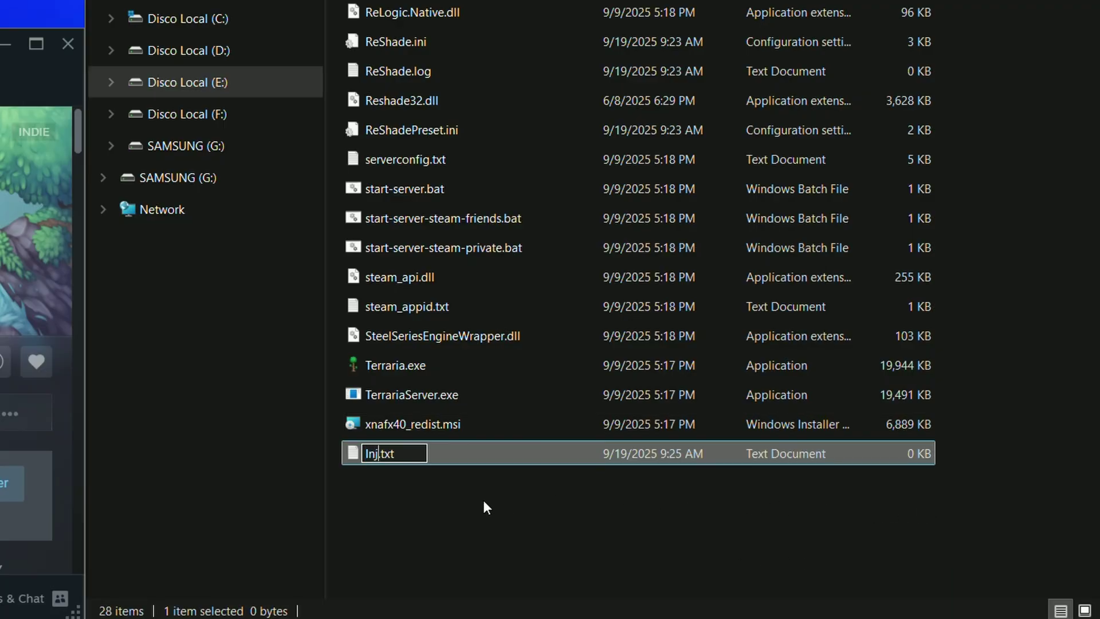
key("Return")
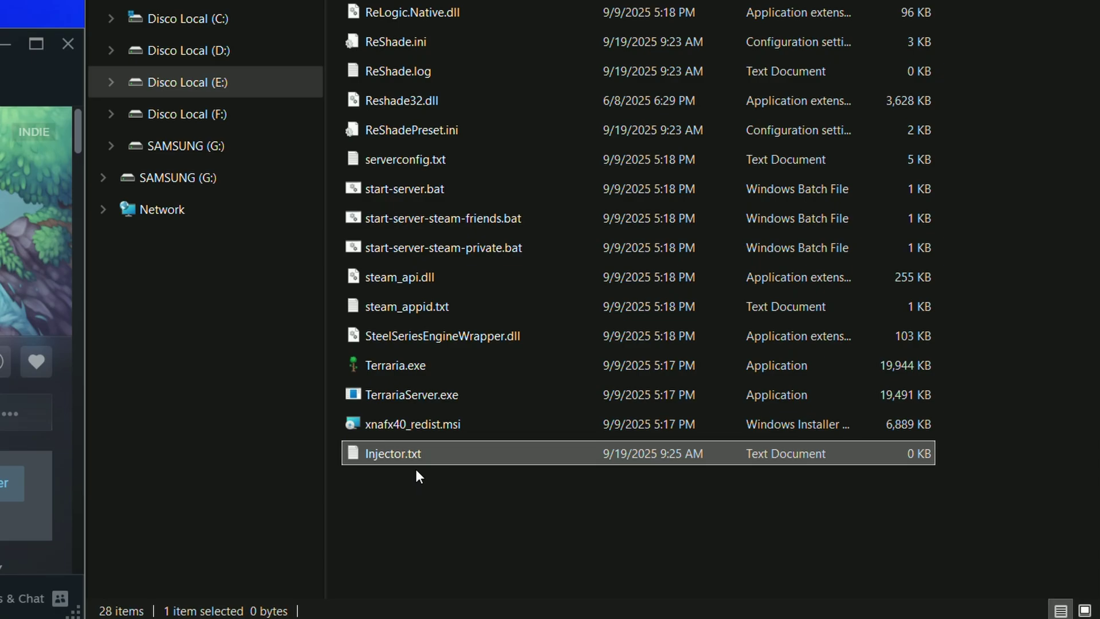
double_click(412, 450)
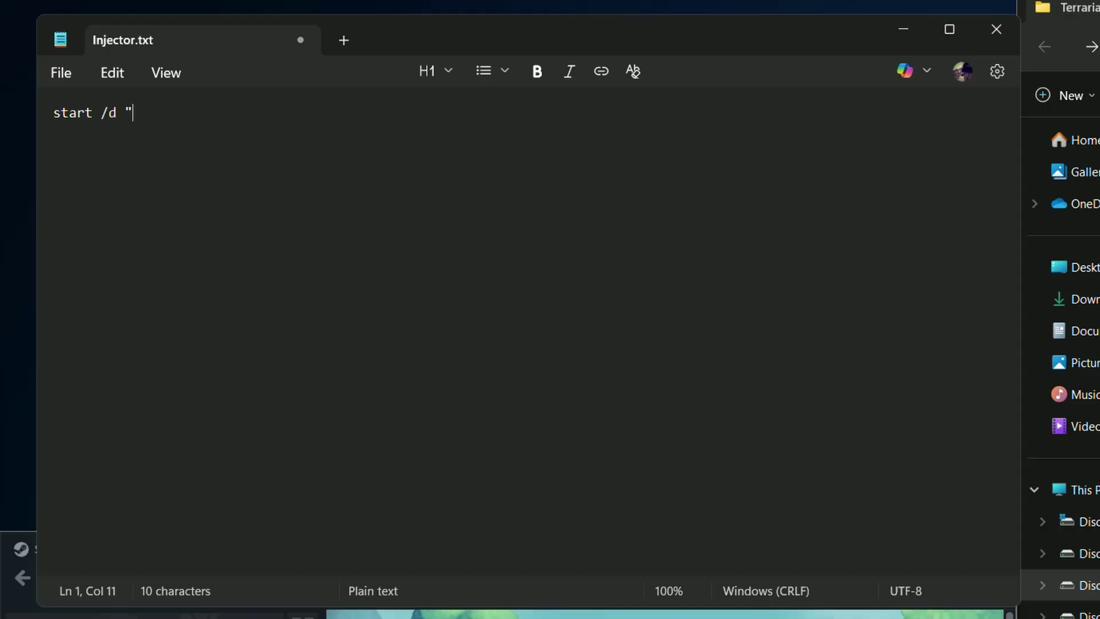
Complete line 1 as start /d with the pasted Terraria folder path running inject32.exe Terraria
right_click(229, 129)
left_click(412, 165)
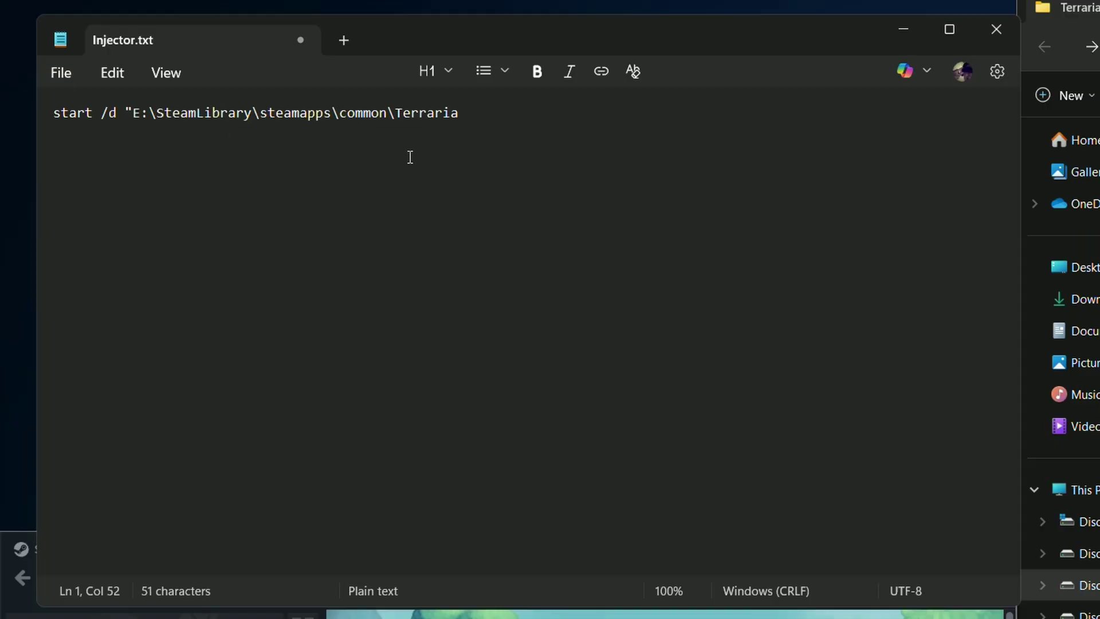
type("\"")
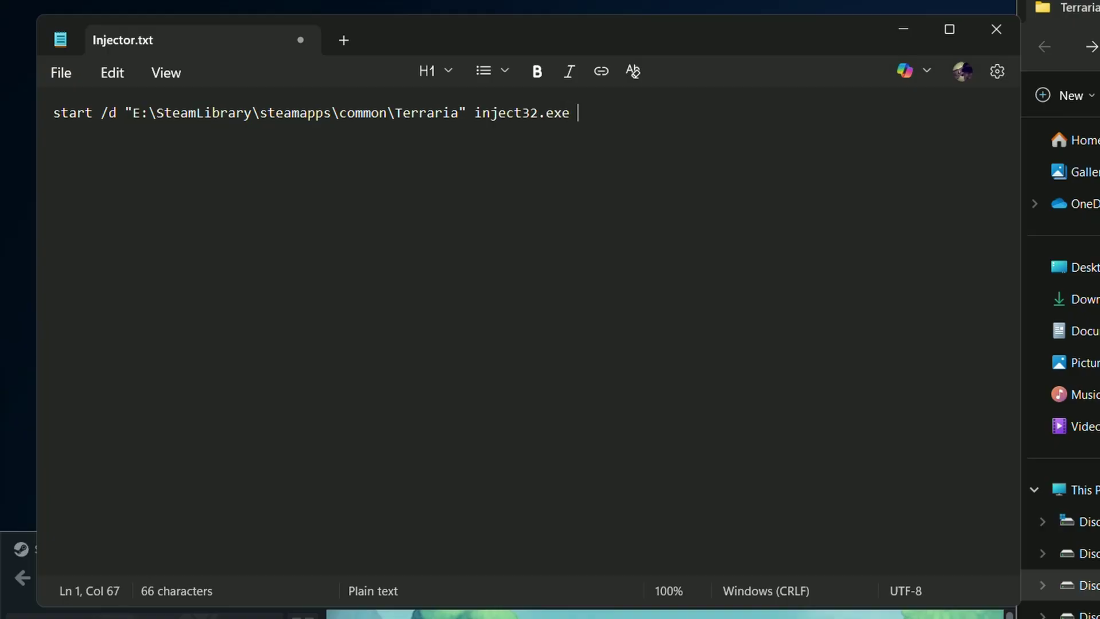
type("inject32.exe Terraria.exe")
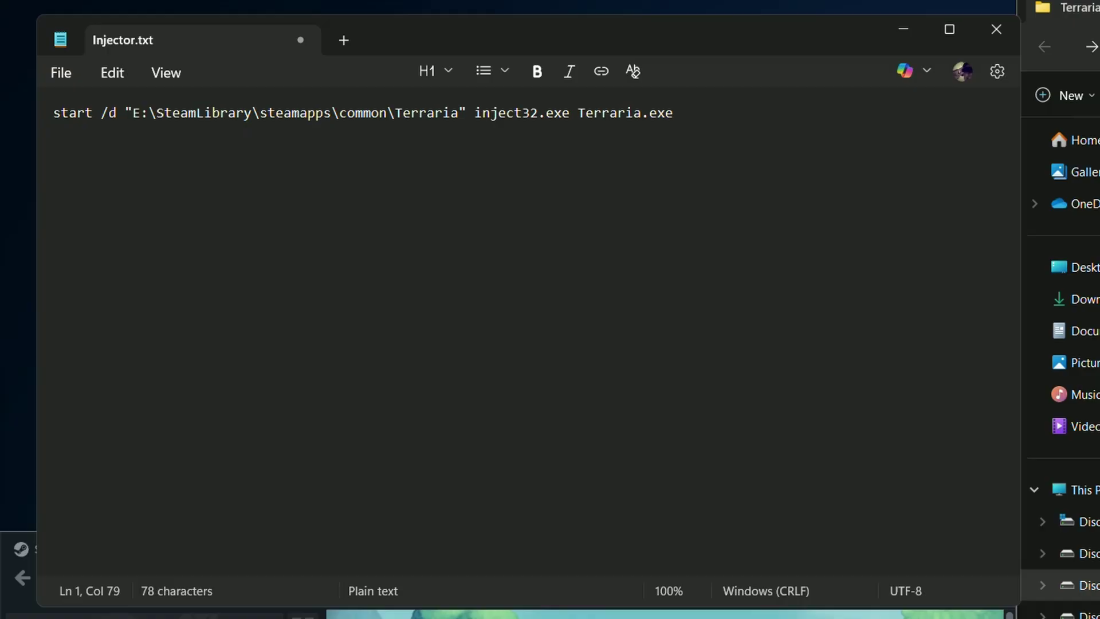
Duplicate the command onto line 2 and delete inject32.exe from that copy
left_click_drag(683, 114, 76, 130)
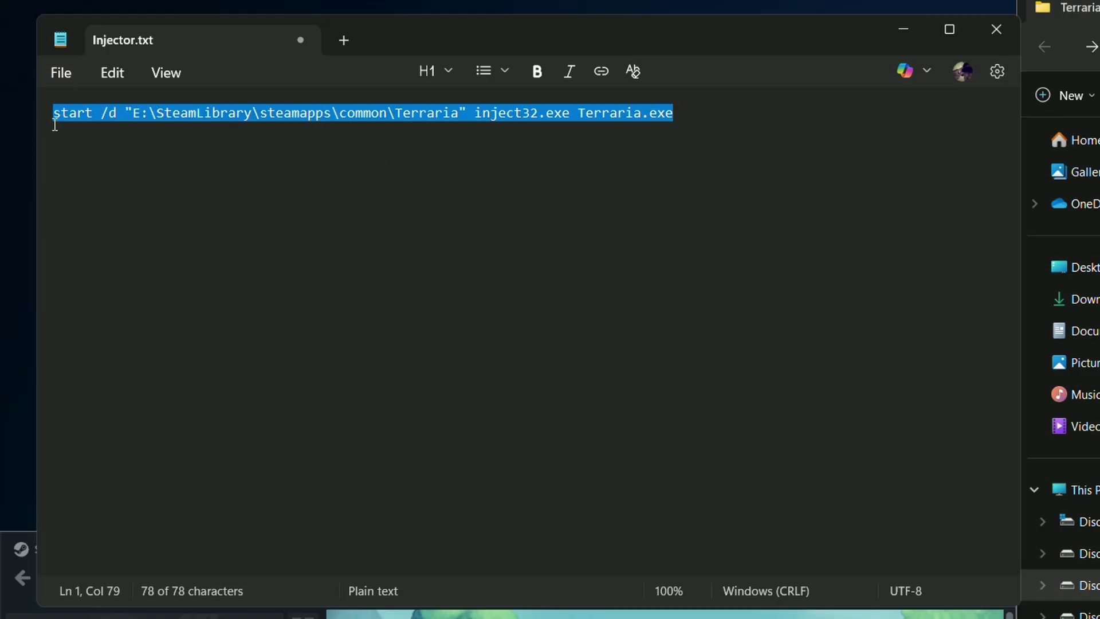
right_click(74, 115)
left_click(172, 148)
left_click(700, 110)
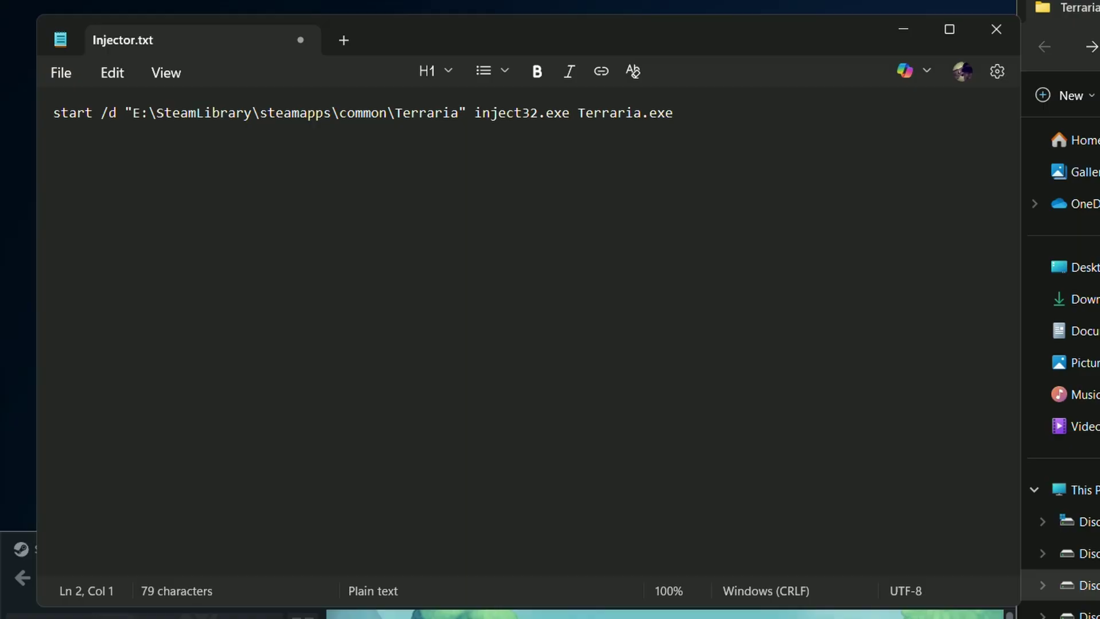
right_click(687, 194)
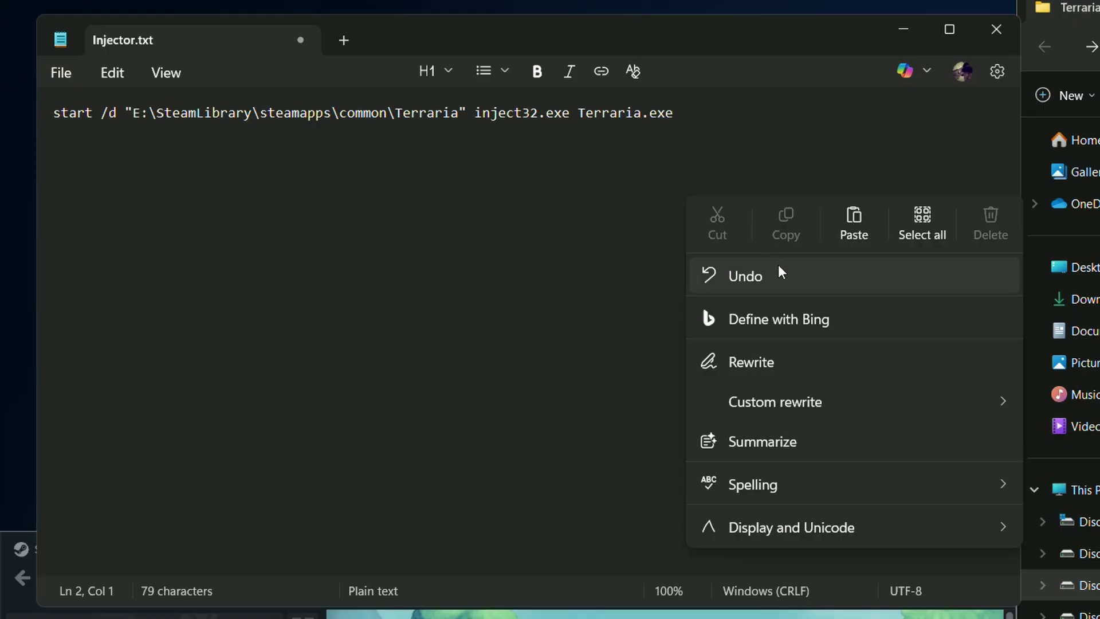
left_click(859, 235)
left_click_drag(582, 132, 481, 132)
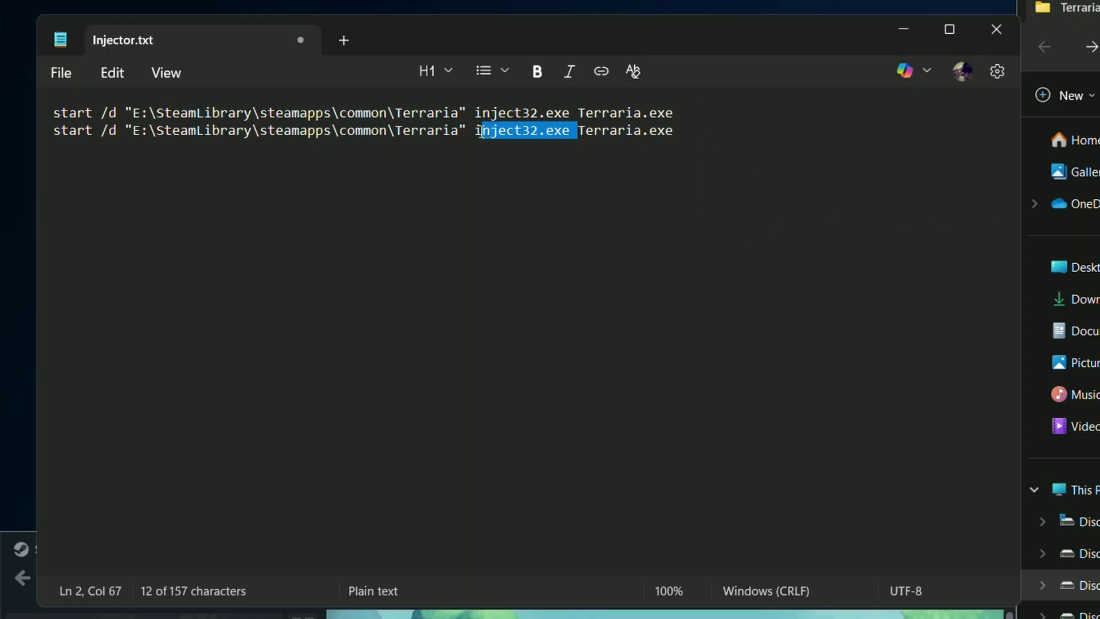
key("BackSpace")
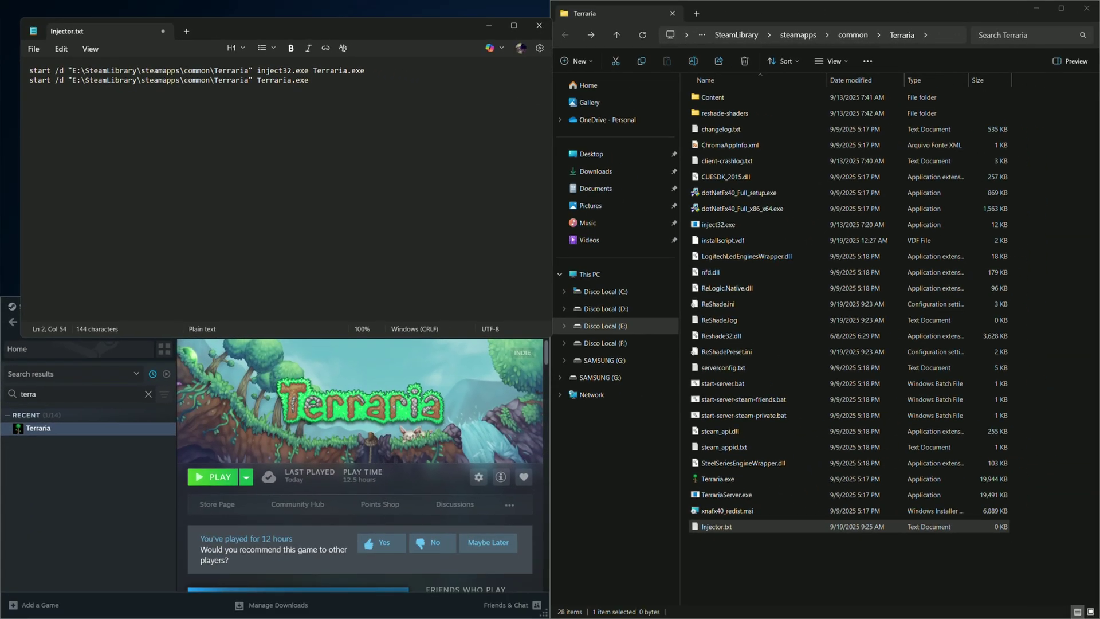
Save Injector.txt and close Notepad
left_click(34, 49)
left_click(45, 155)
left_click(540, 25)
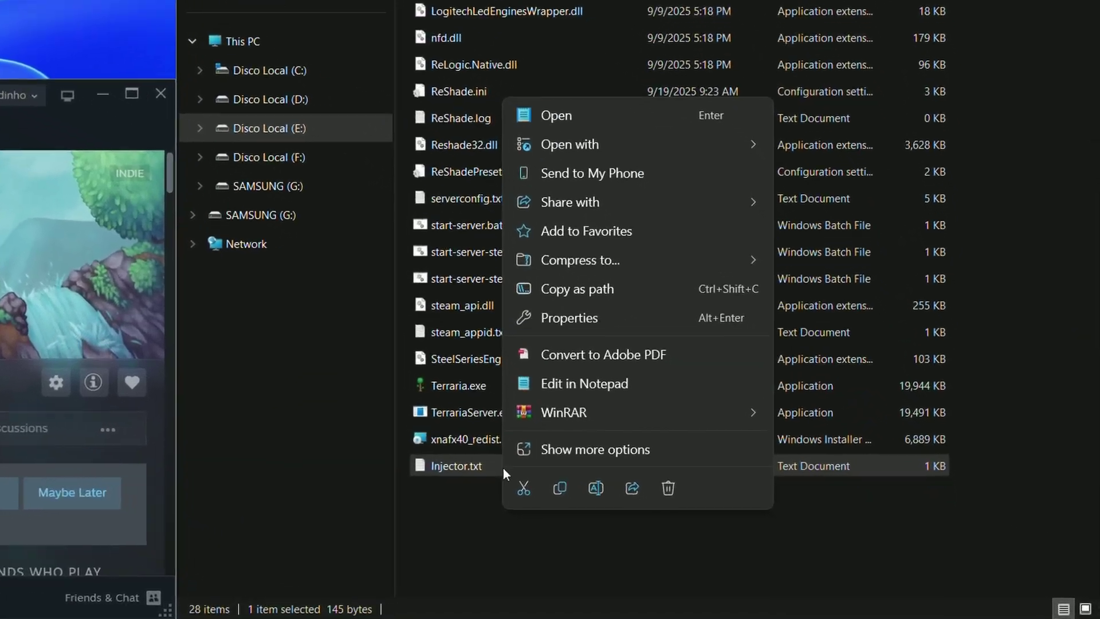
Rename the file to Injector.bat and run it to launch Terraria
left_click(596, 488)
key("End")
key("BackSpace")
key("BackSpace")
key("BackSpace")
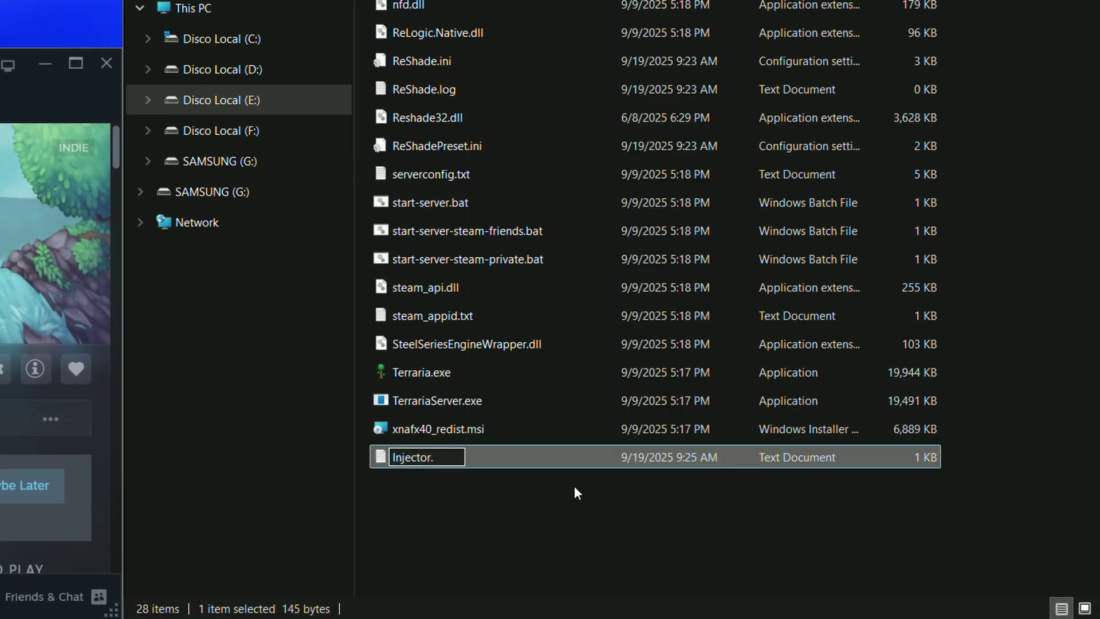
type("bat")
key("Return")
key("Return")
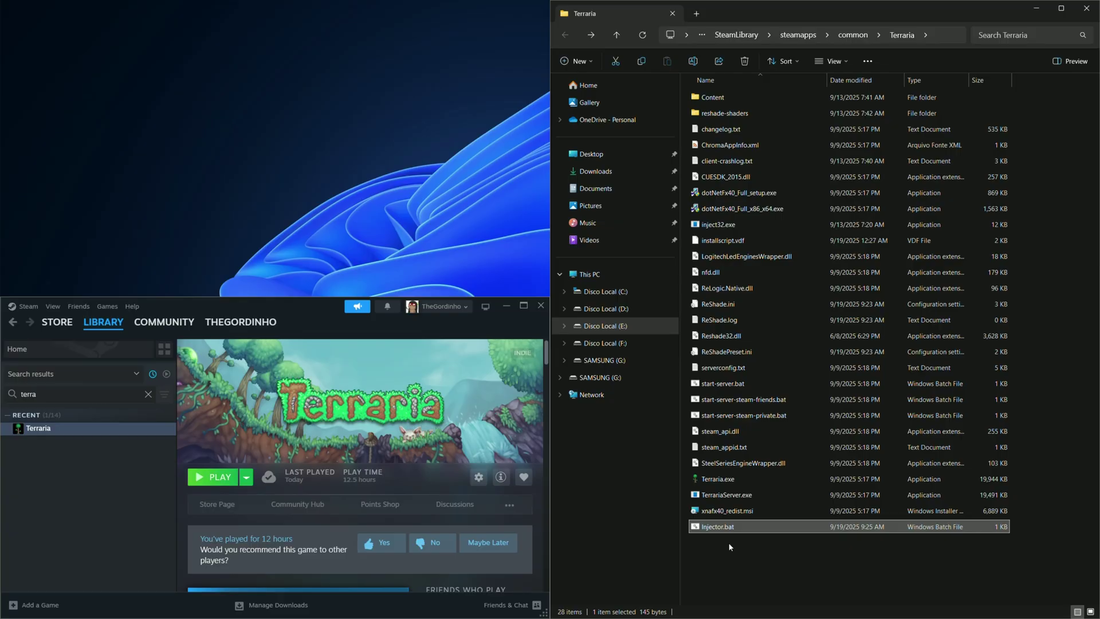
double_click(732, 531)
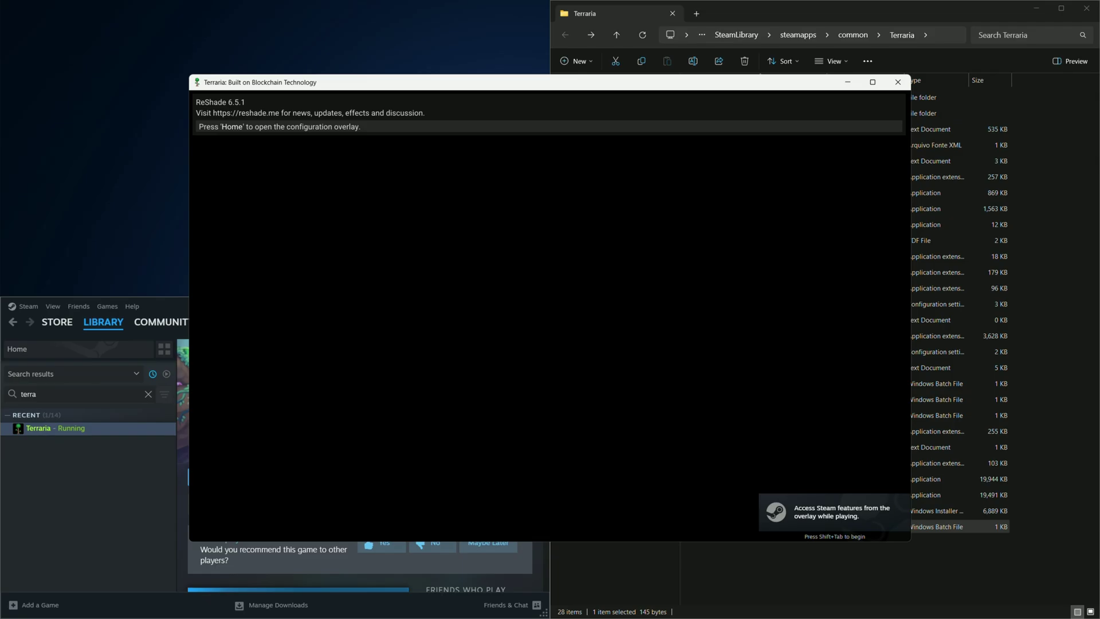
In the ReShade overlay, enable AdvancedCRT and drag its Resolution down to about 1.113
key("Home")
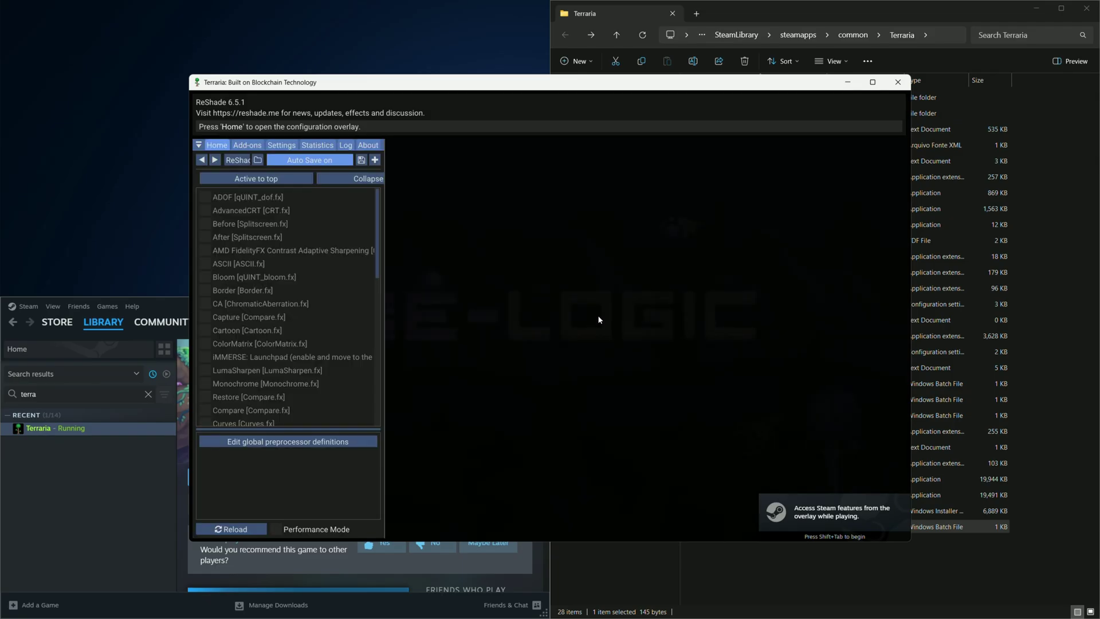
left_click(204, 210)
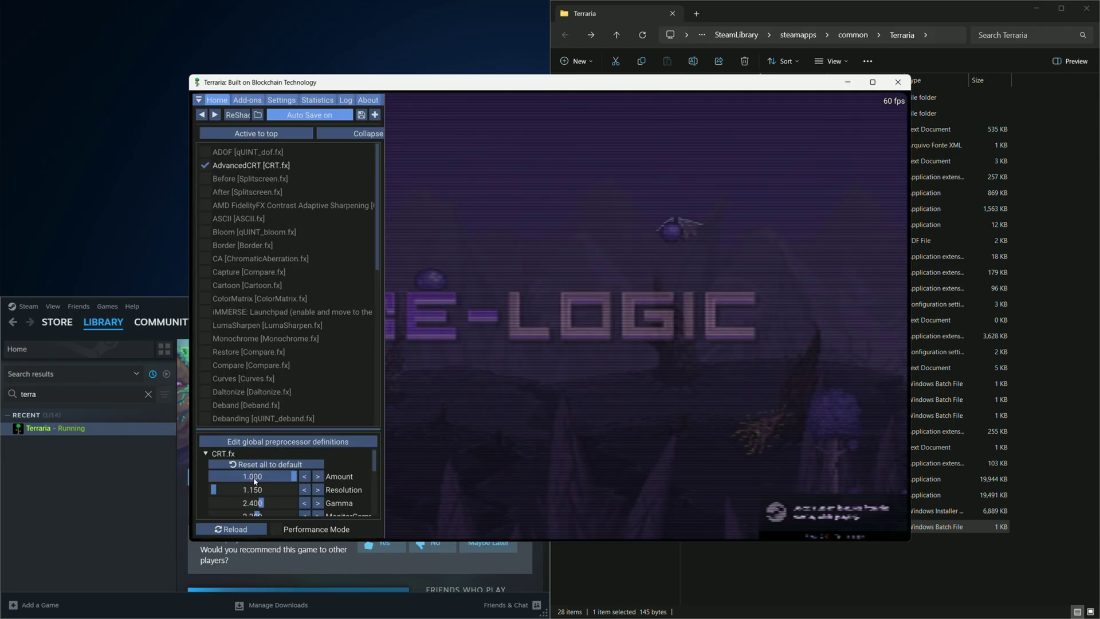
left_click_drag(218, 490, 211, 487)
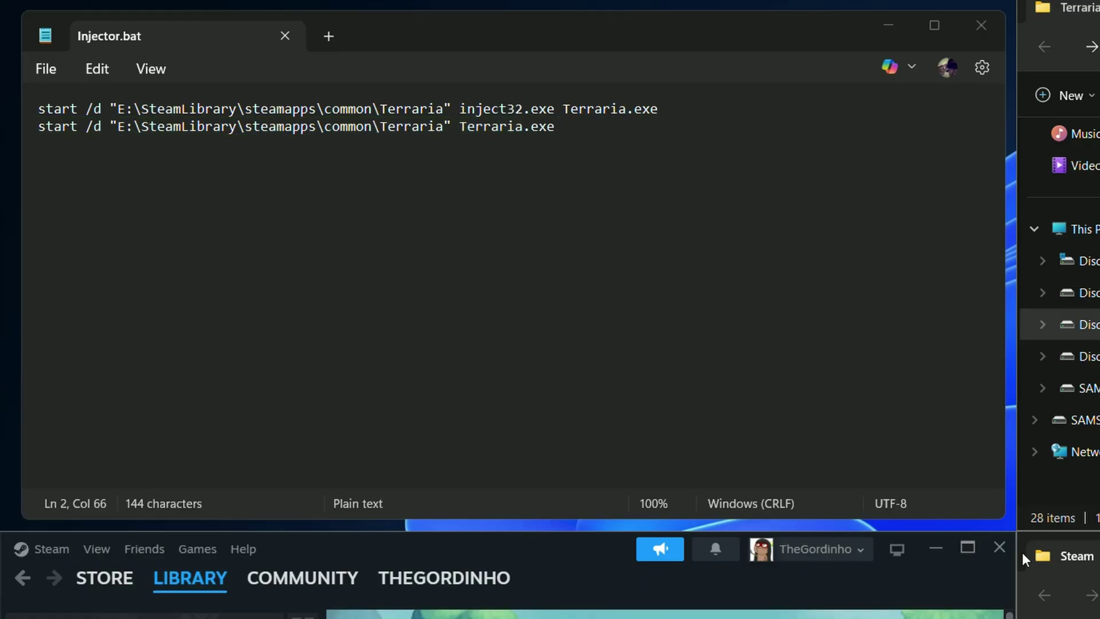
On line 2, swap in the Steam folder path and replace Terraria.exe with steam.exe -applaunch
left_click_drag(440, 133, 122, 136)
key("ctrl+v")
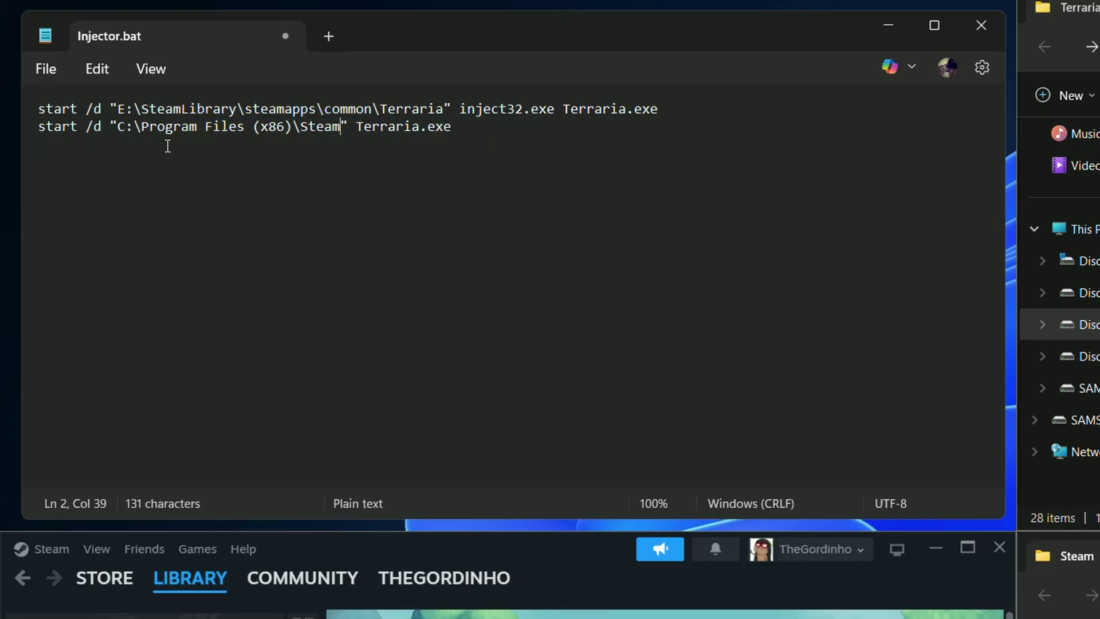
left_click_drag(354, 130, 456, 129)
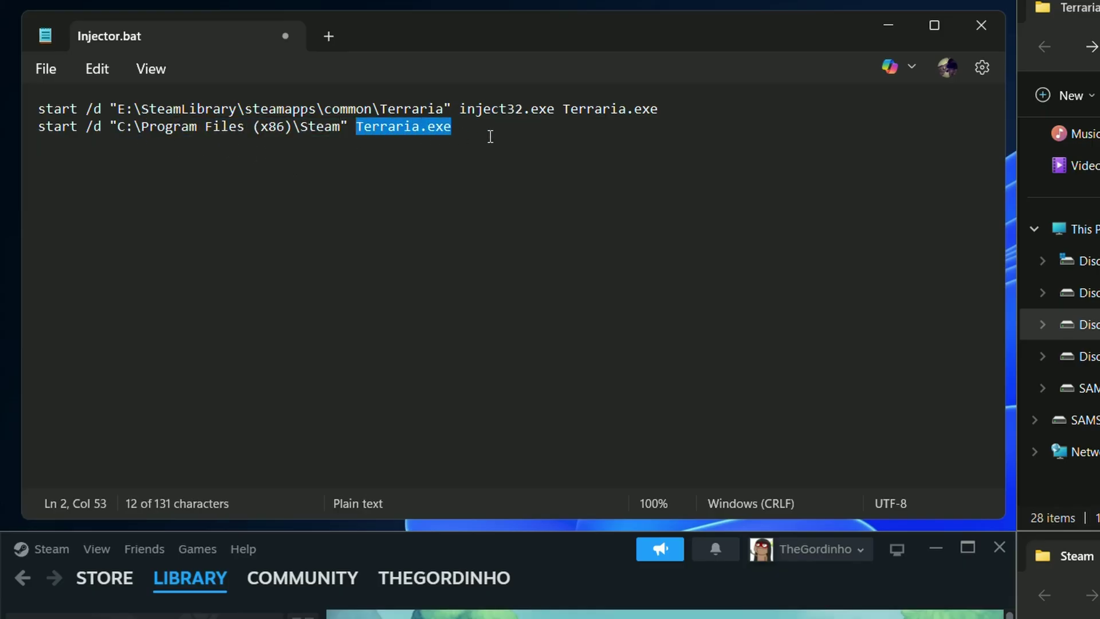
type("steam.e")
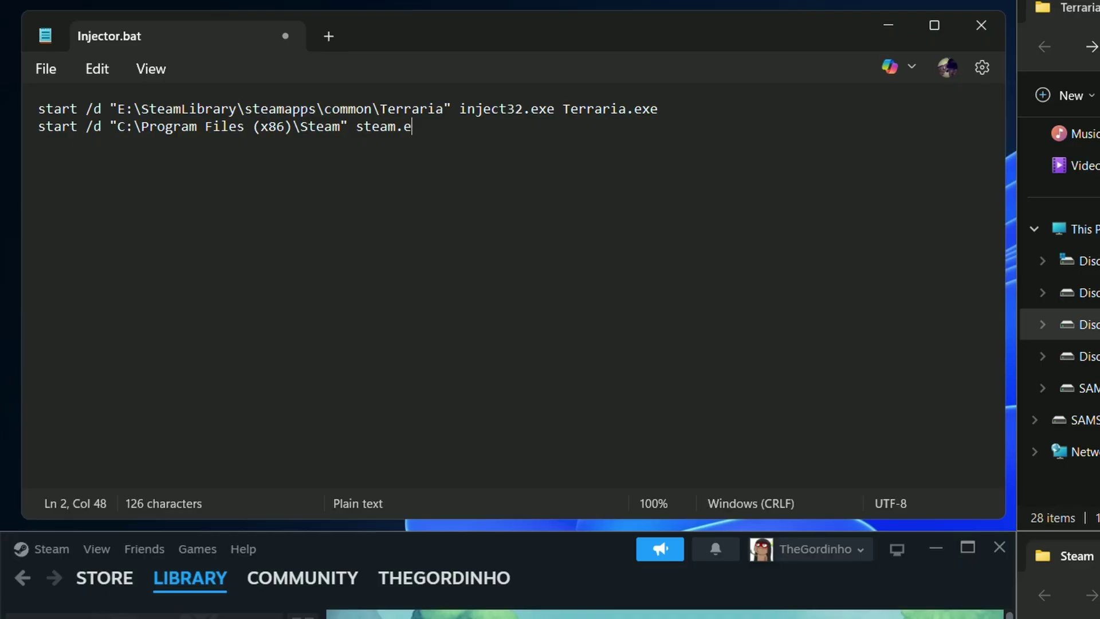
type("xe -applaunch")
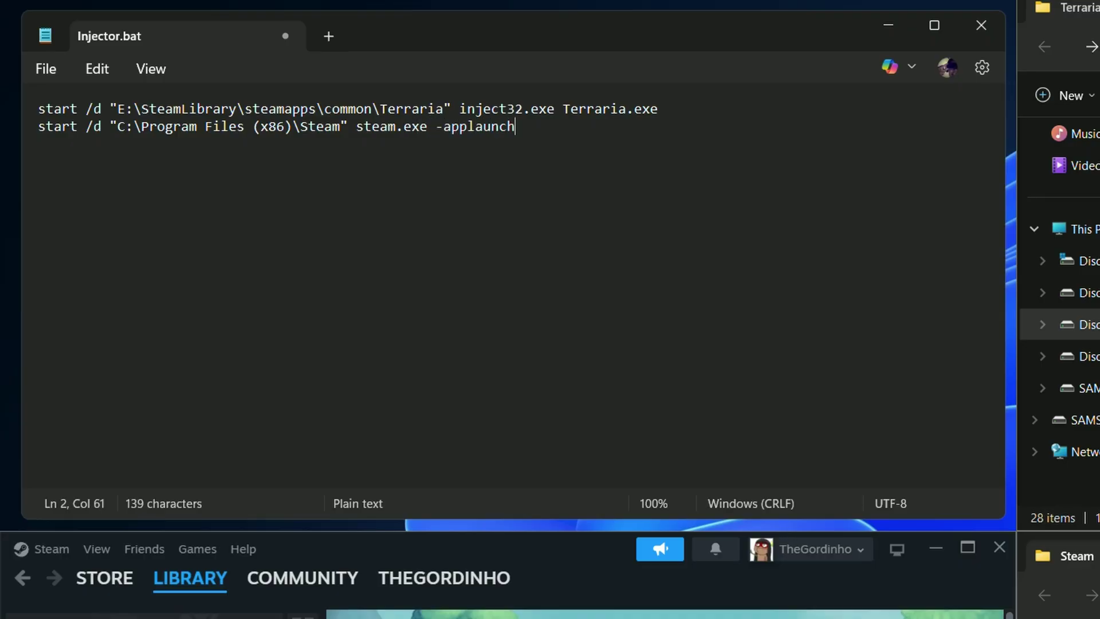
Look up Terraria's App ID 105600 in Steam properties and start adding it to line 2
right_click(67, 266)
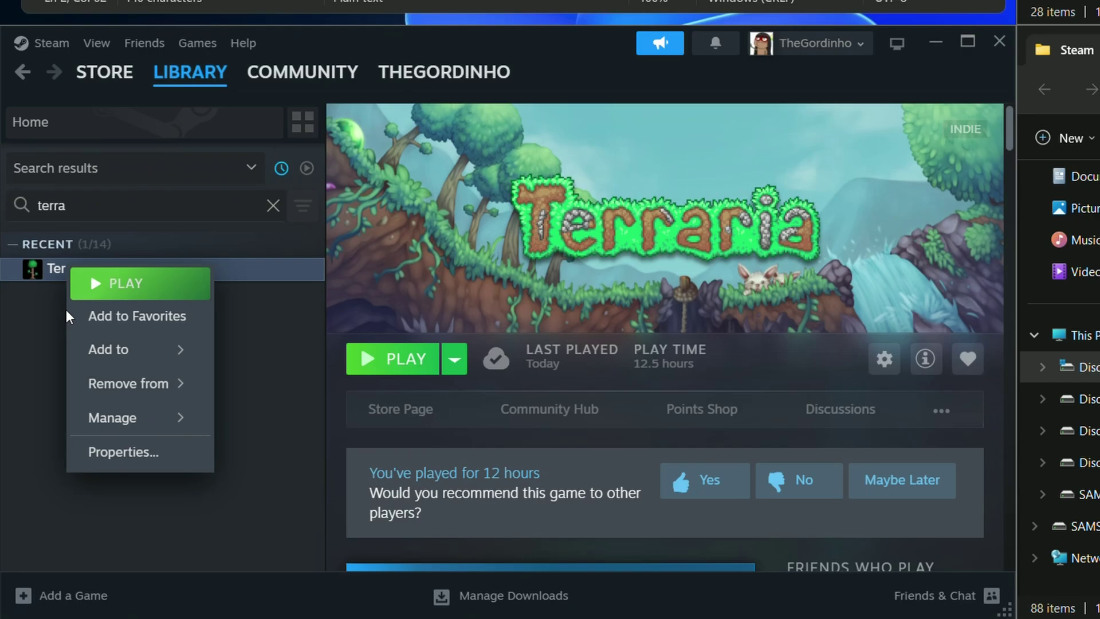
left_click(114, 451)
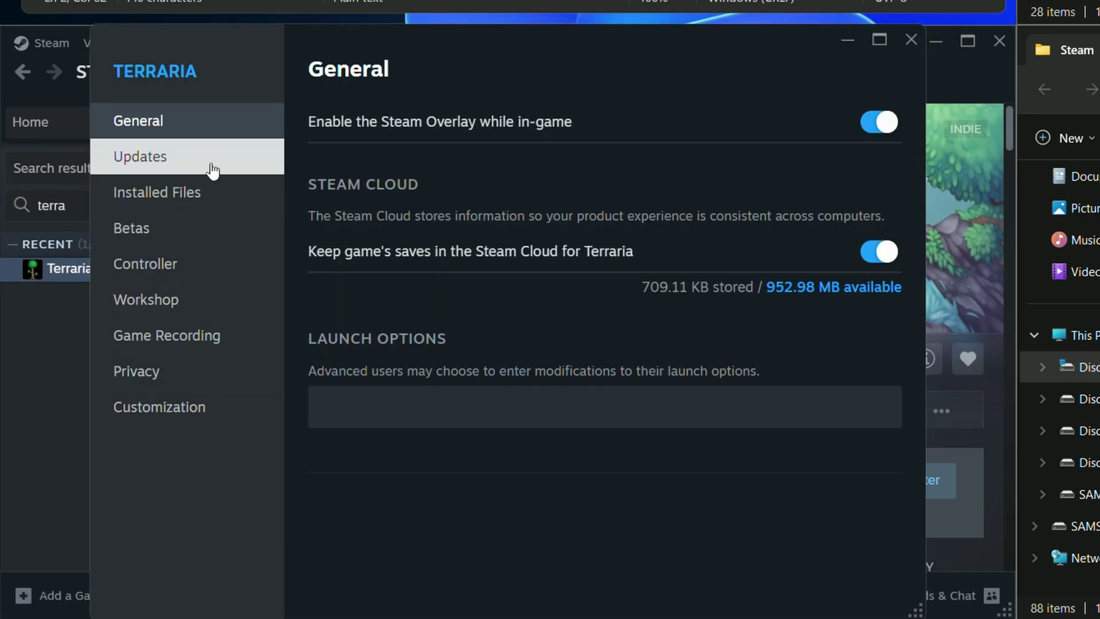
left_click(211, 168)
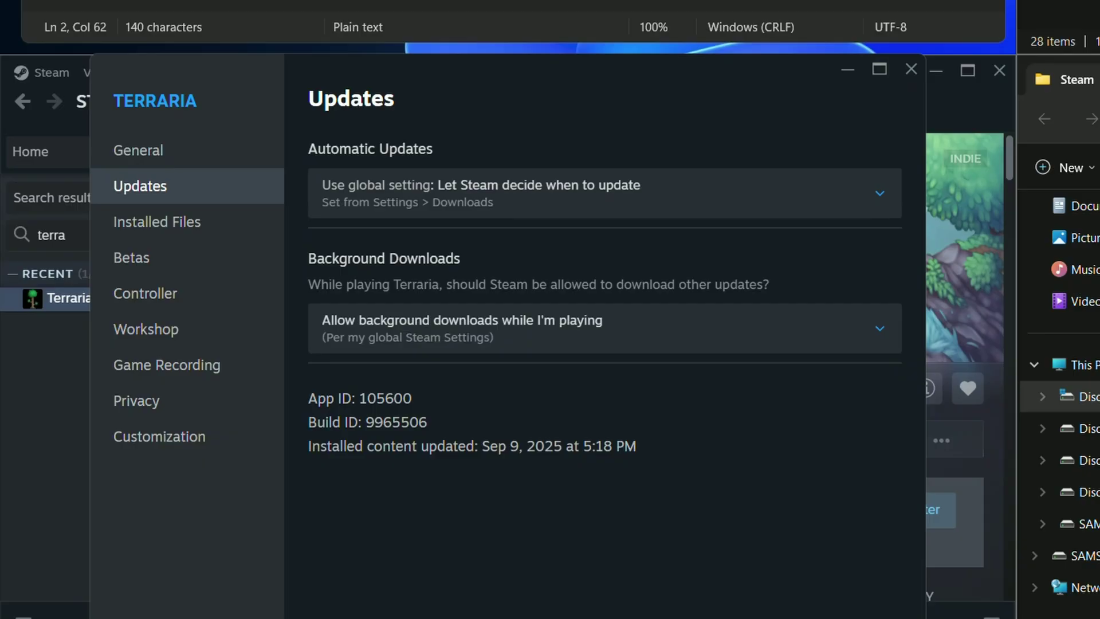
type("105600")
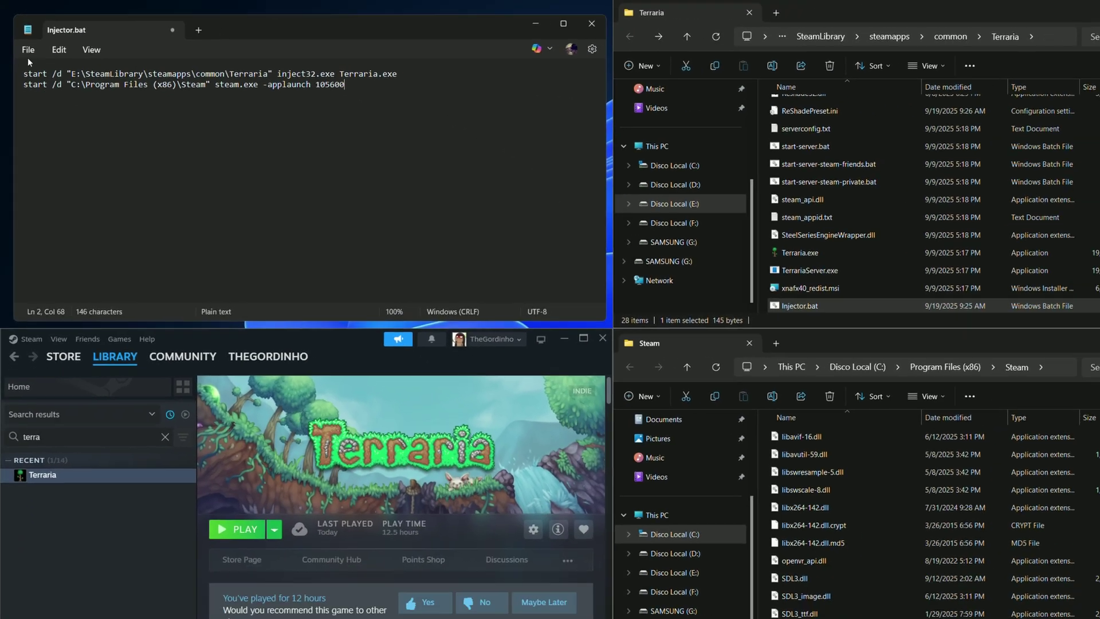
Save and run Injector.bat, then set the ReShade CRT Resolution to 1.000 in-game
left_click(45, 85)
left_click(62, 282)
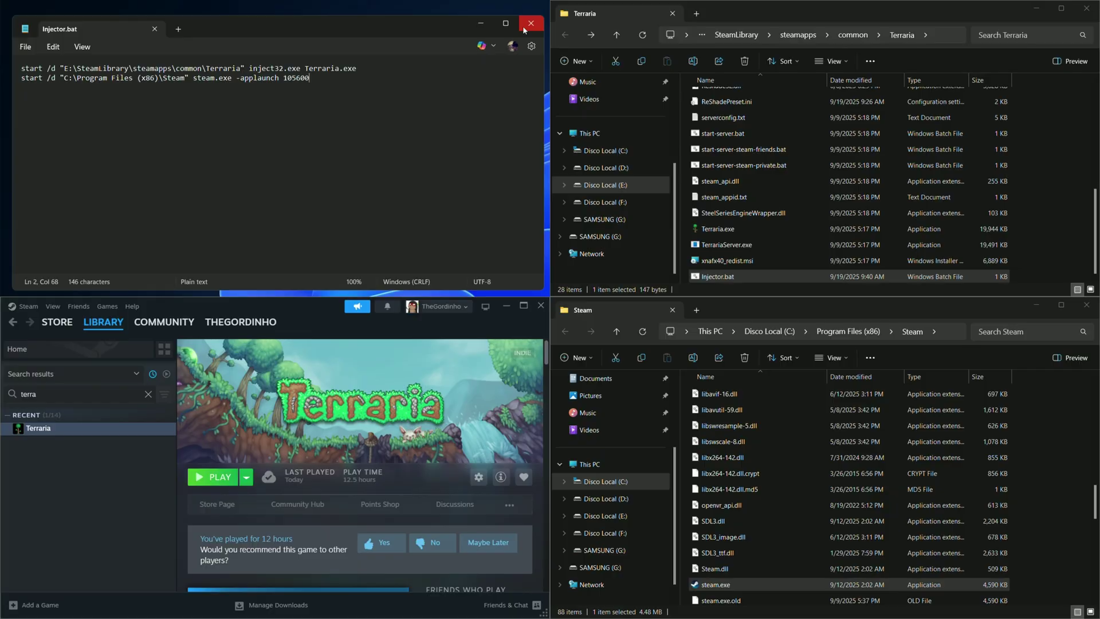
left_click(524, 26)
double_click(717, 277)
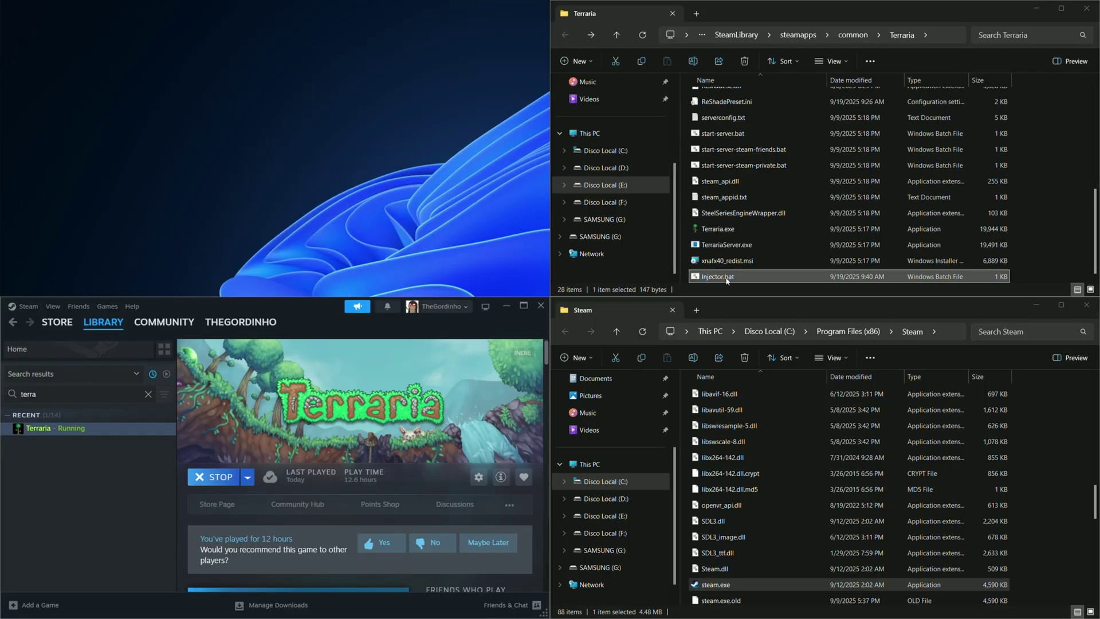
key("Home")
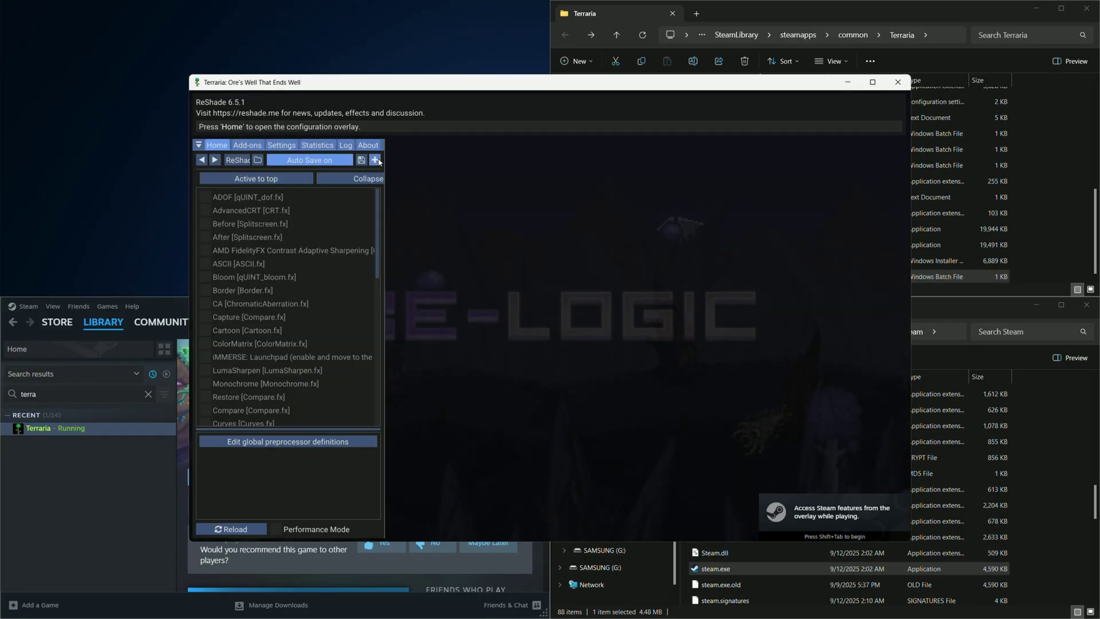
left_click_drag(228, 491, 210, 491)
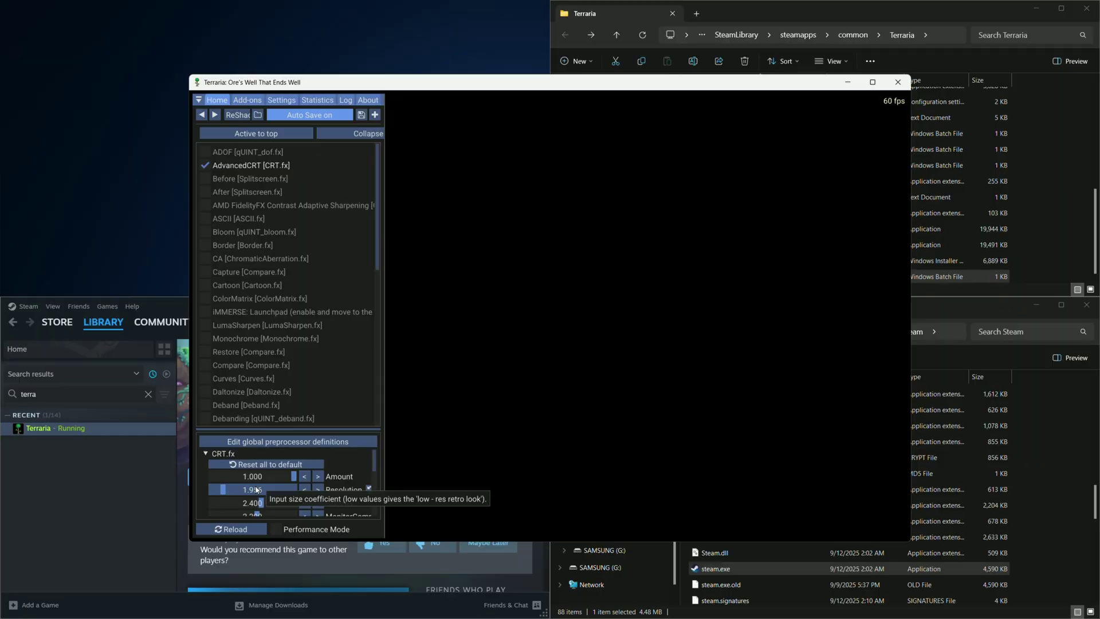
Start typing a comment, then open the guides.martysmods.com description link and scroll down
type("C")
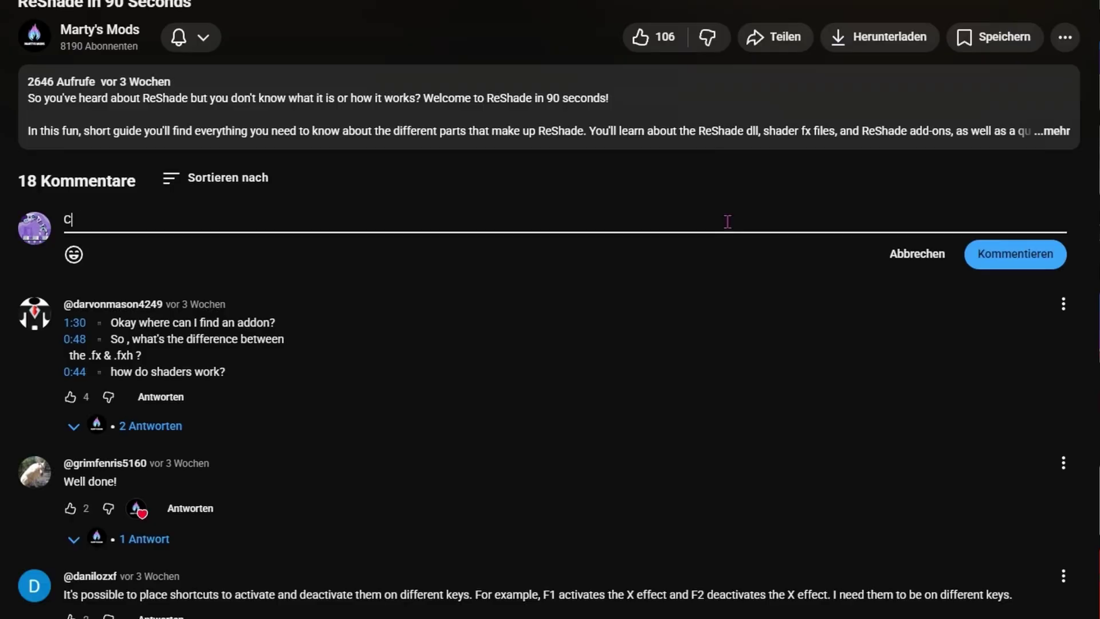
type("ould you ple")
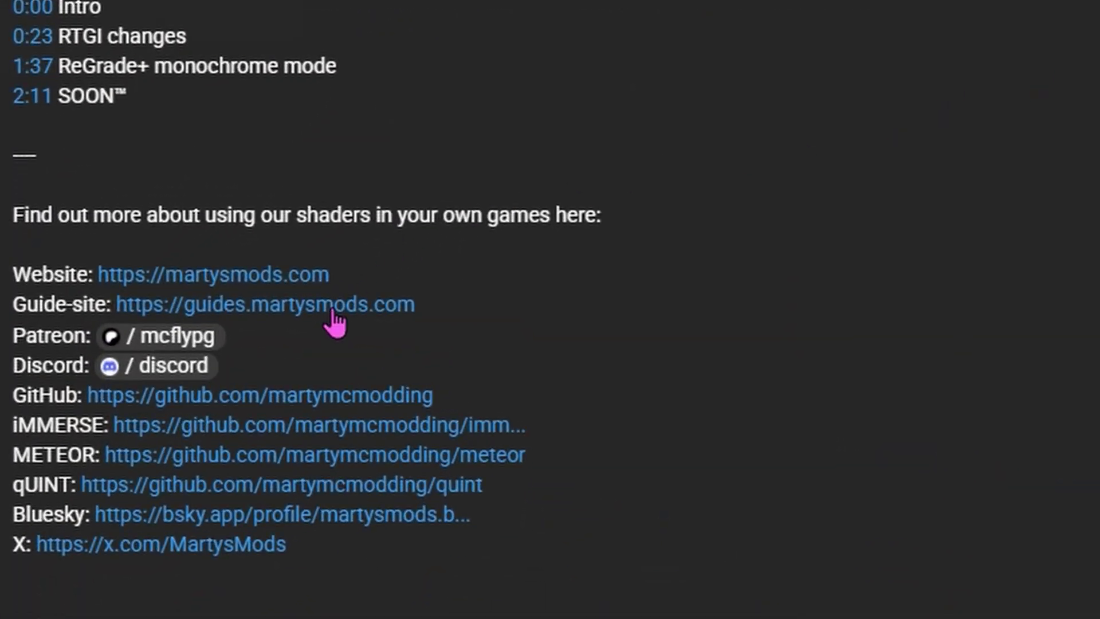
left_click(173, 339)
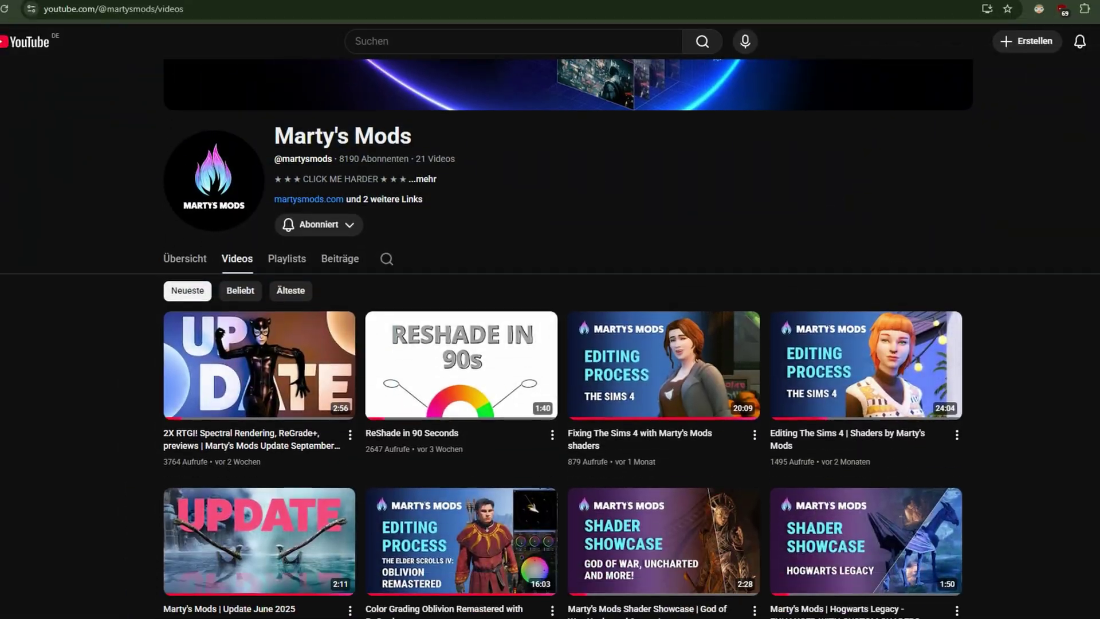
scroll(563, 355, "down", 8)
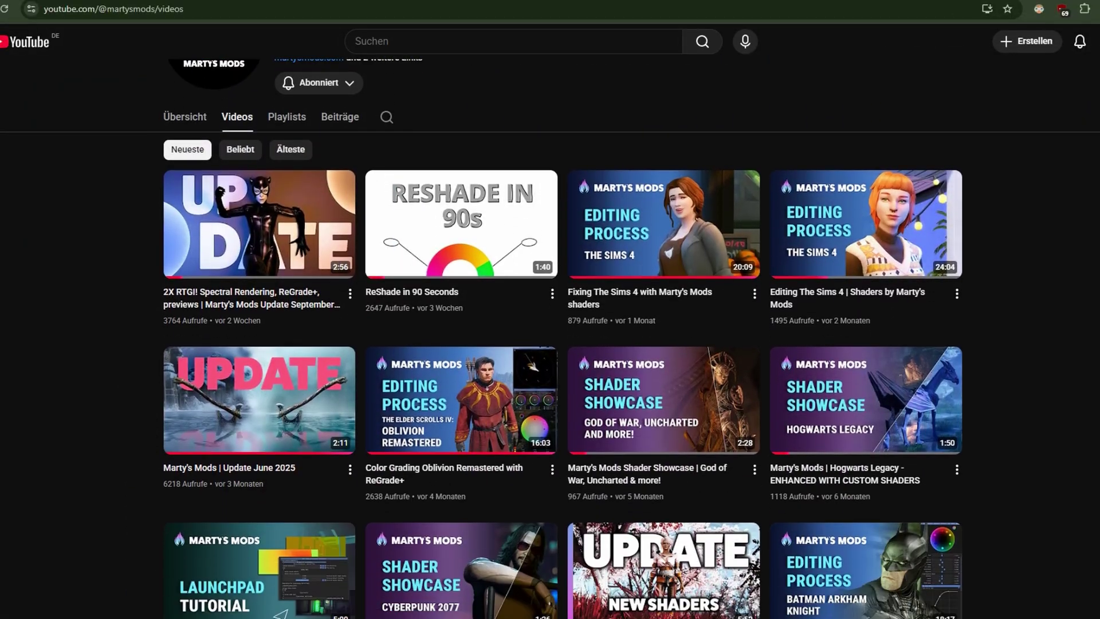